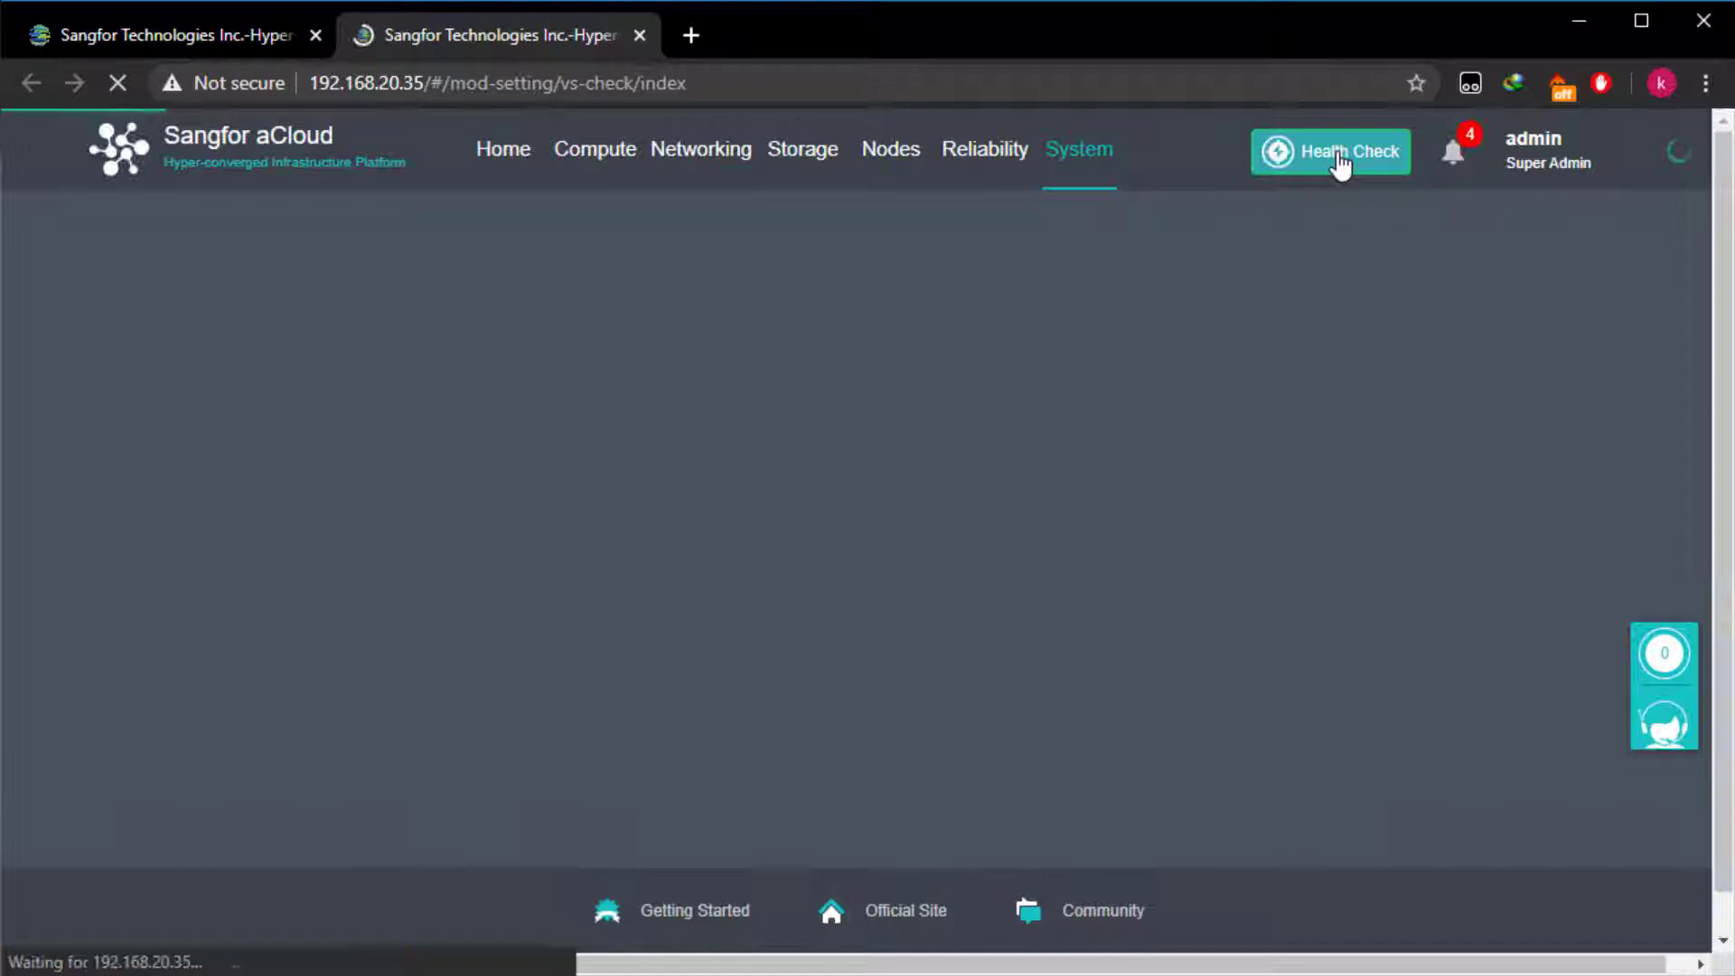
Start the cluster health check on the default entity types, with Disk Performance left unchecked
scroll(1714, 486, down, 3)
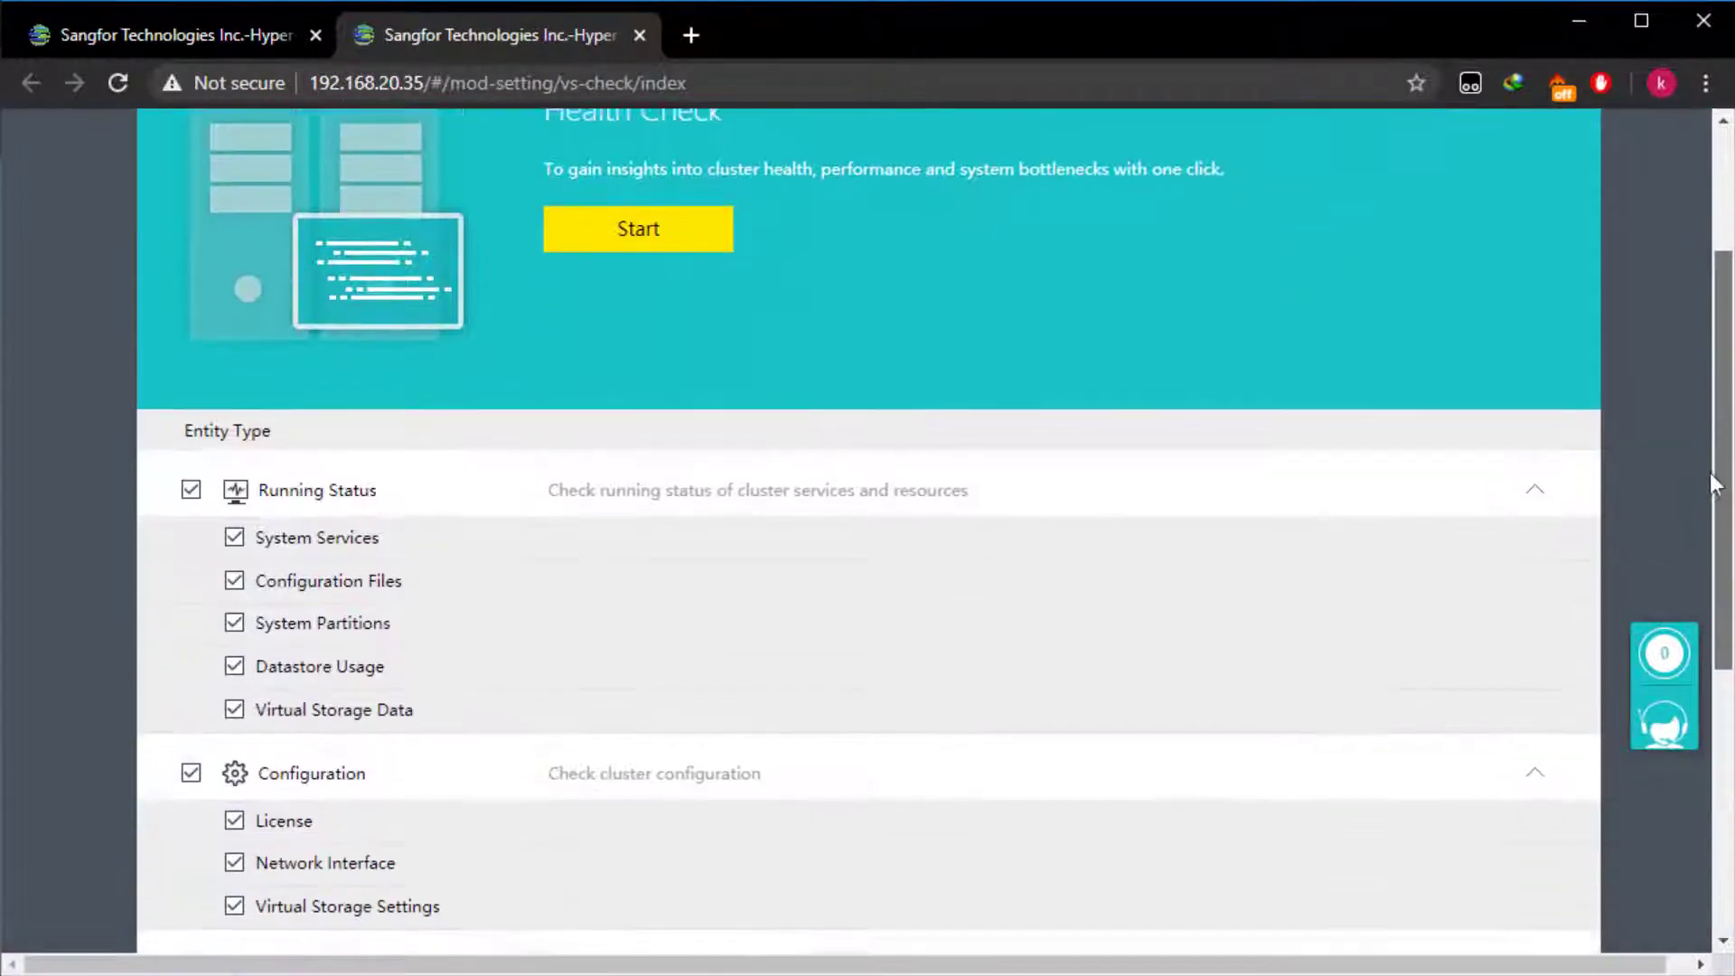
scroll(1715, 485, down, 4)
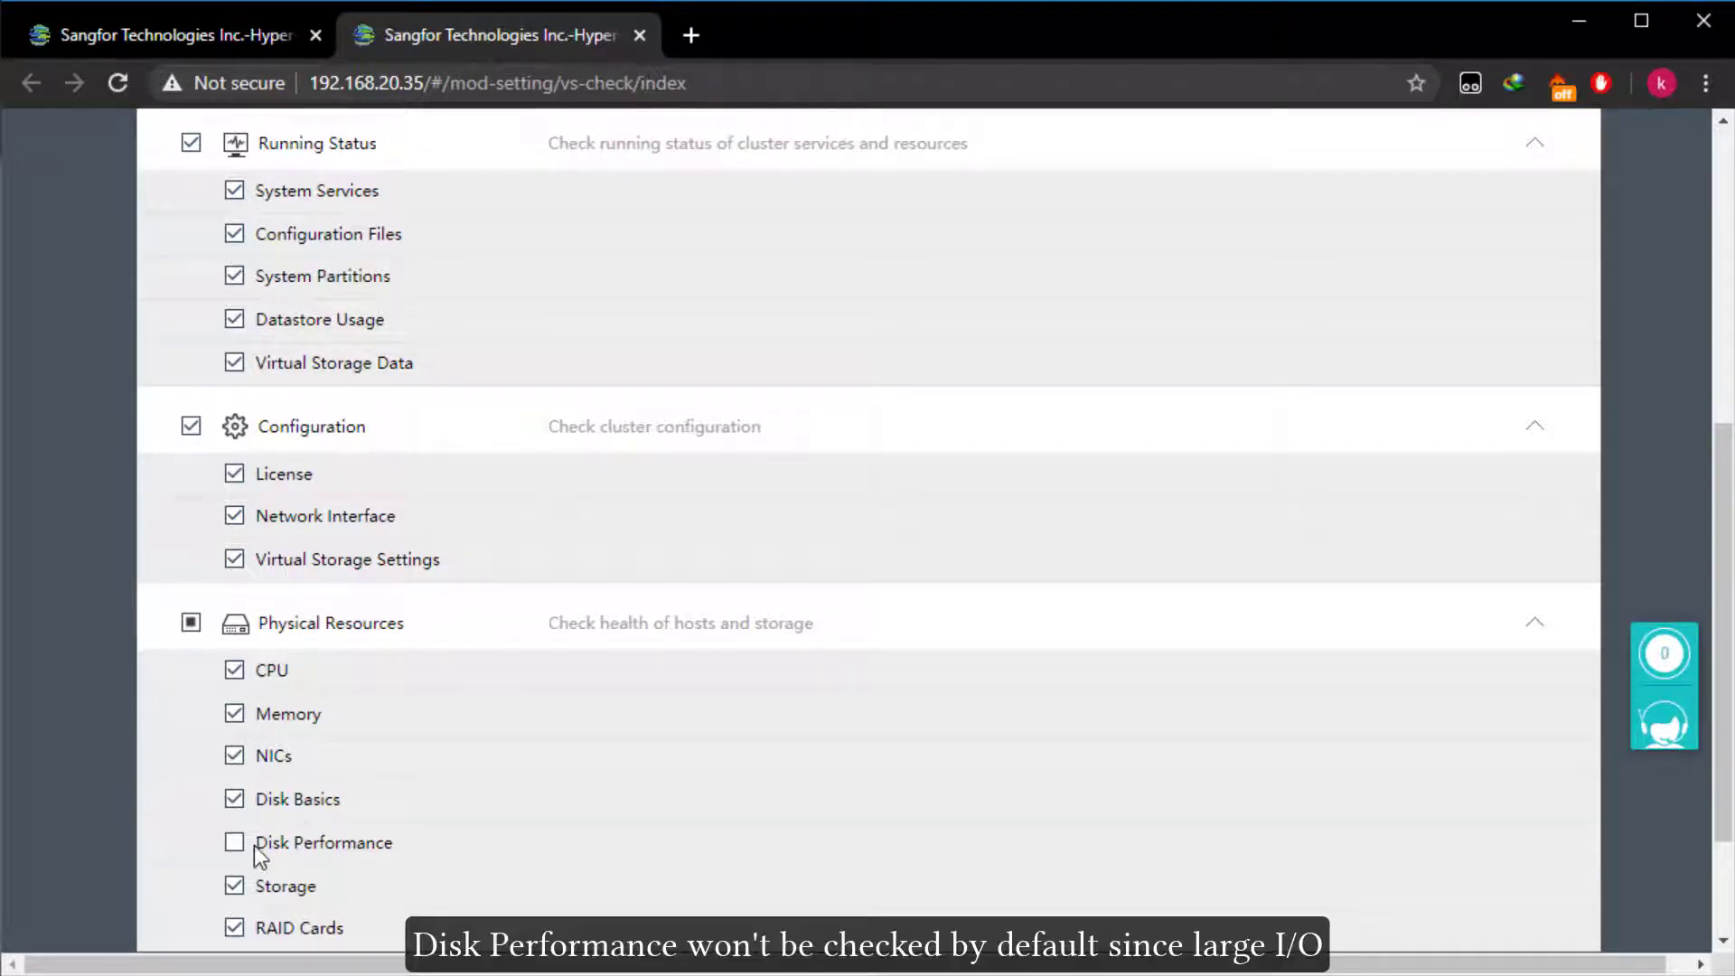
drag(254, 846, 372, 853)
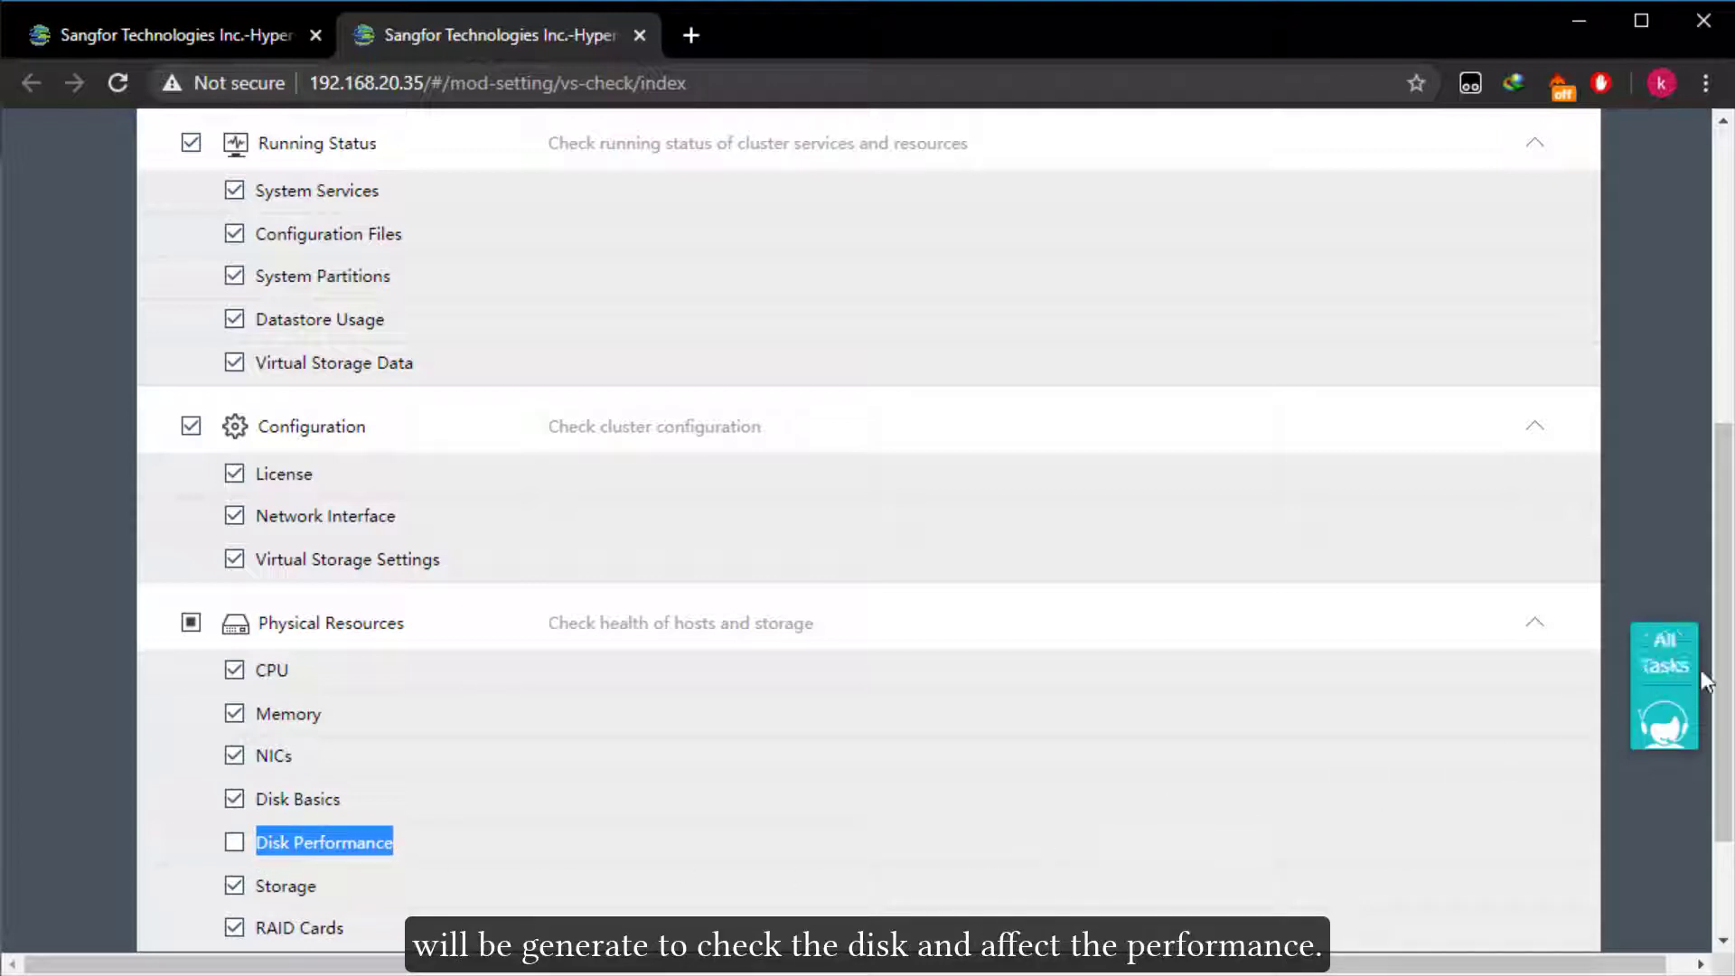
scroll(1726, 673, up, 6)
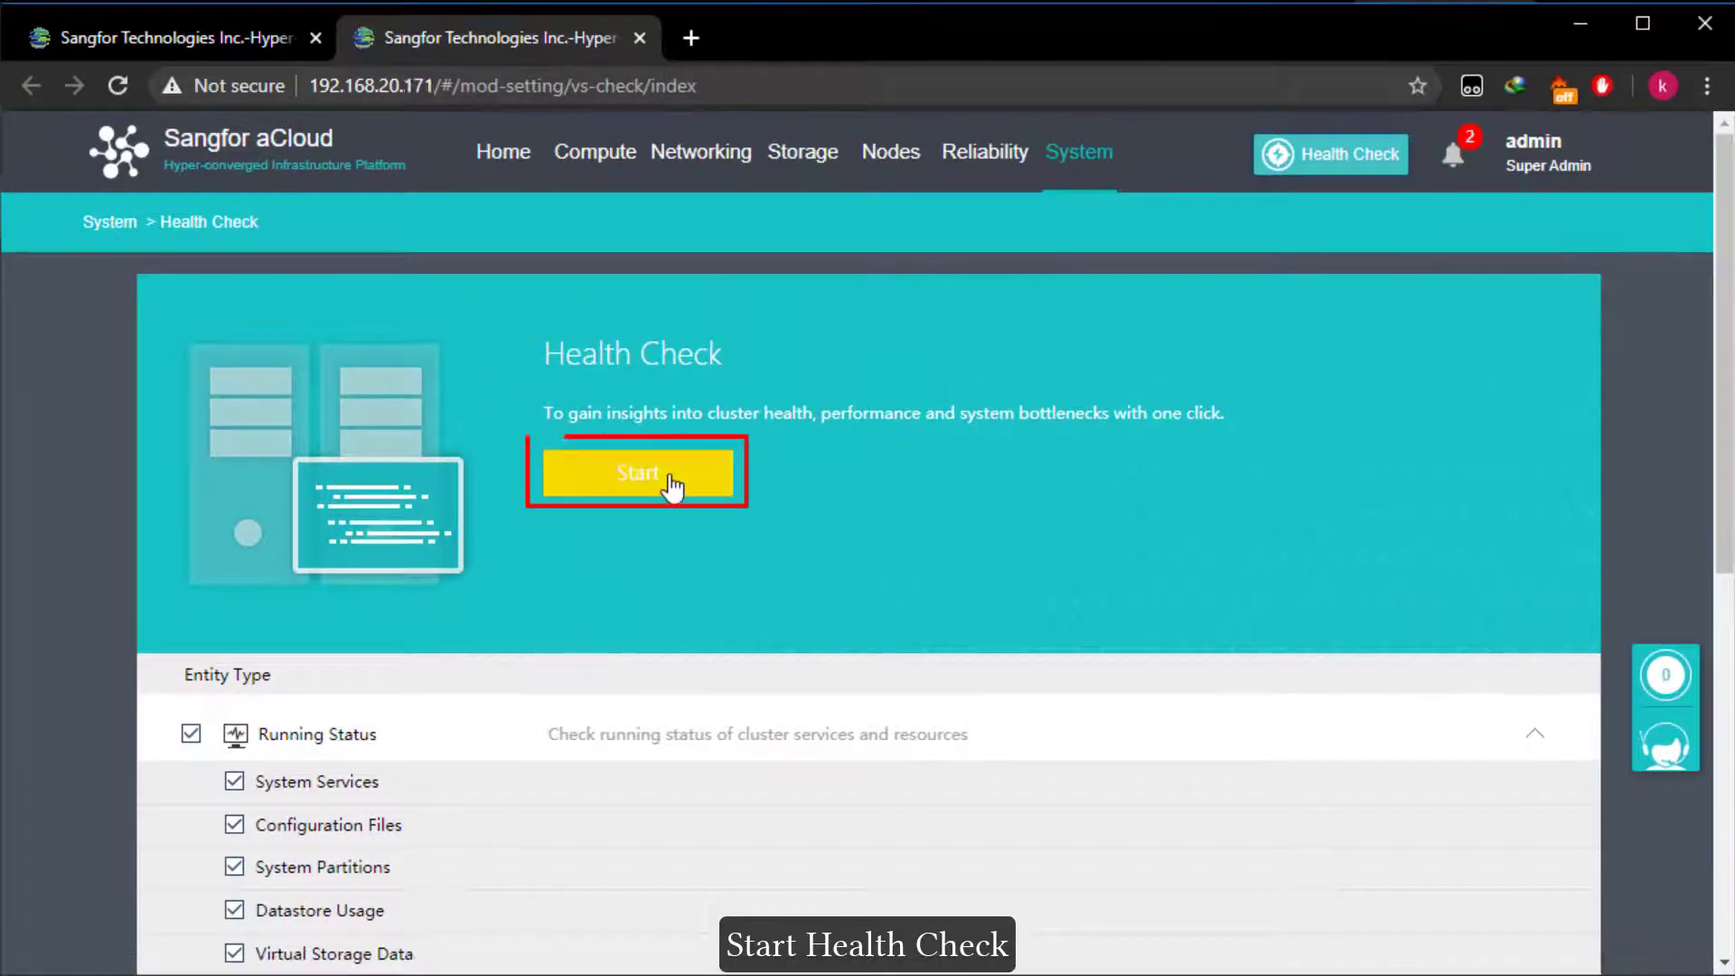
click(674, 481)
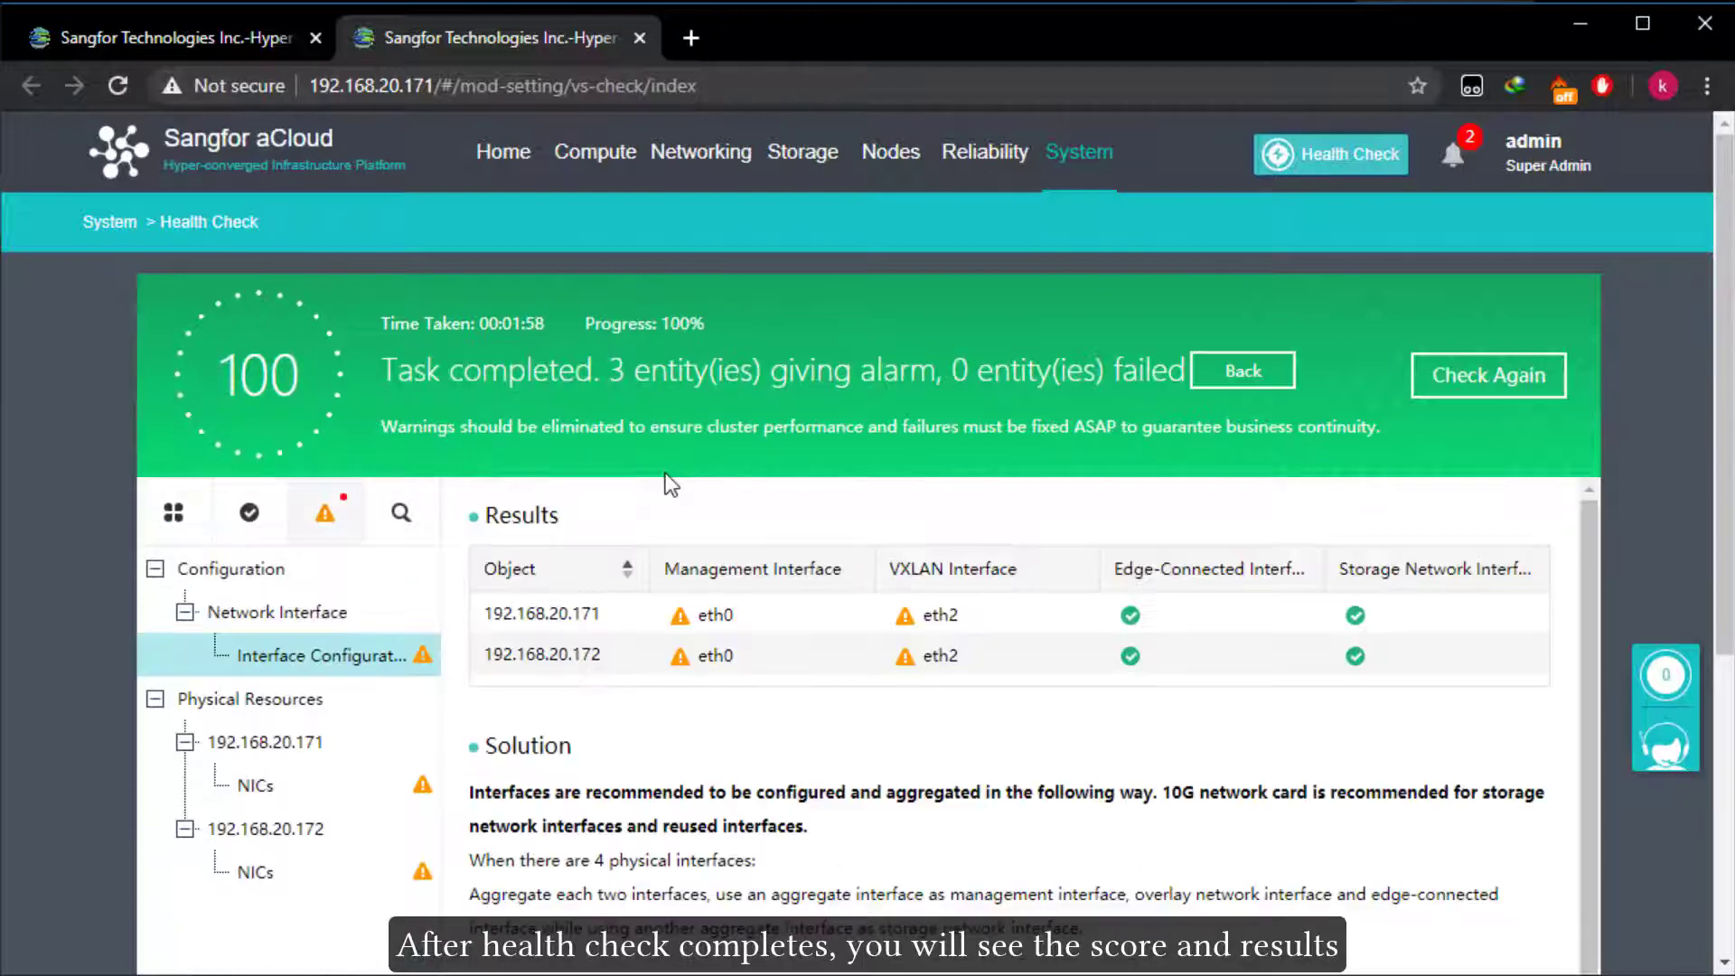
Review the health check Results and Solution panels: 3 alarming entities, interface aggregation recommended
scroll(648, 470, down, 2)
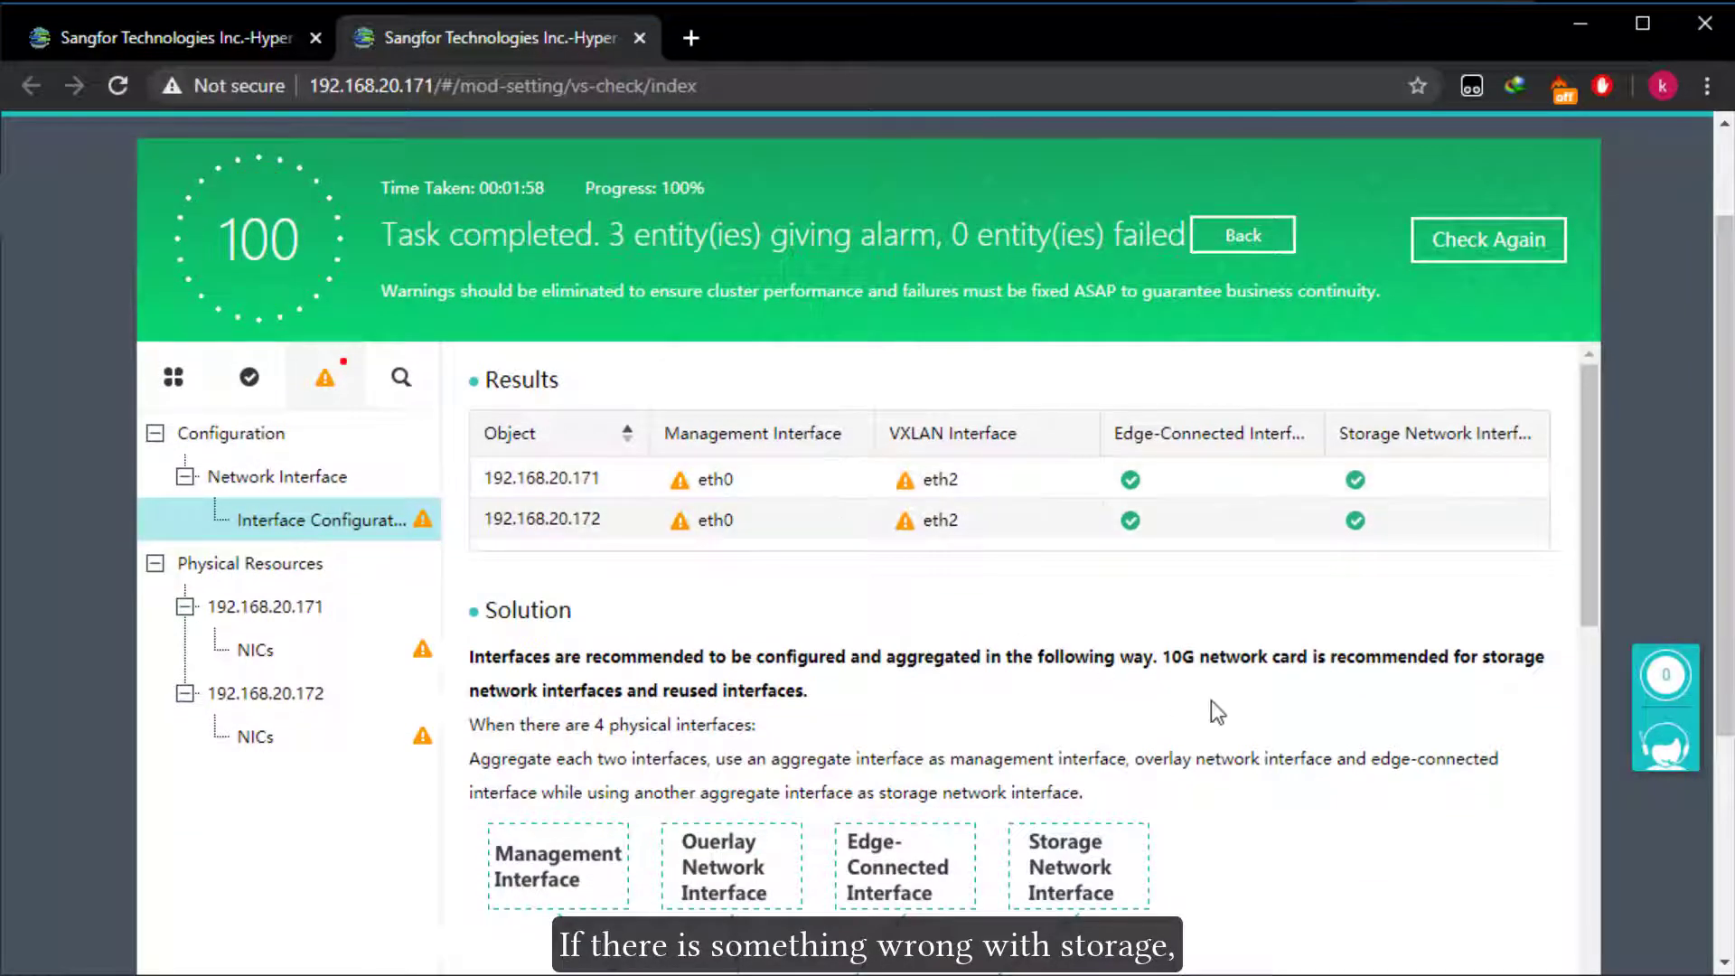
scroll(1211, 702, down, 2)
scroll(1211, 701, down, 1)
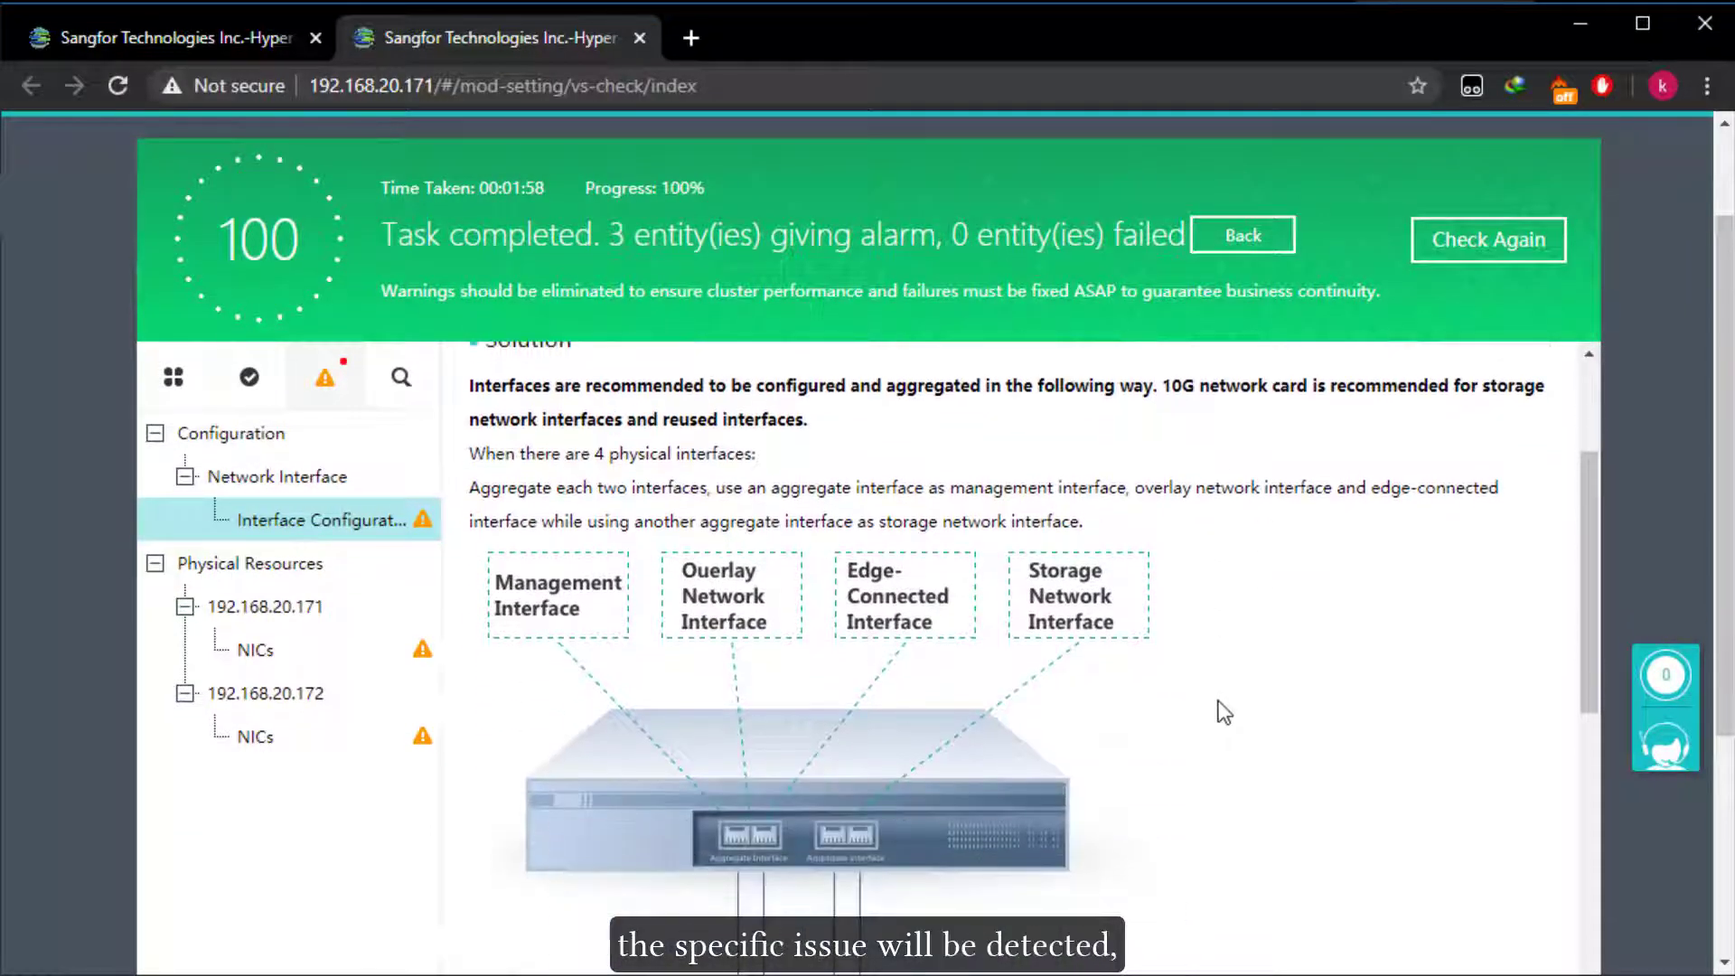
drag(1581, 651, 1582, 643)
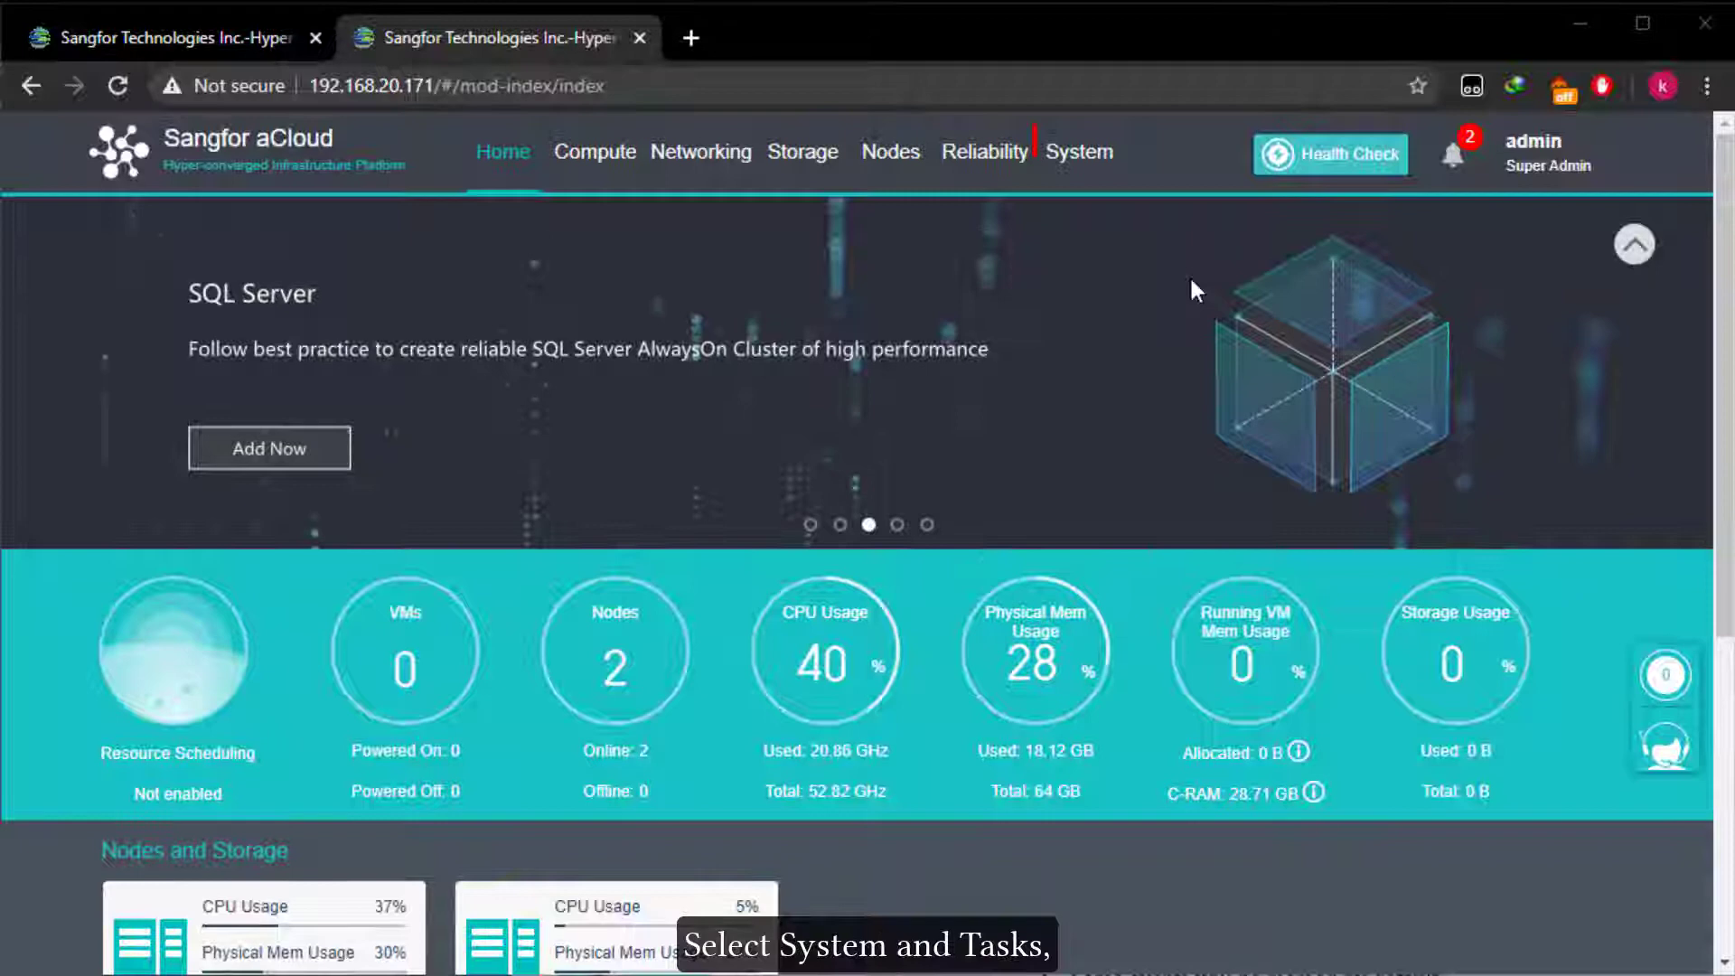
Open the System Tasks log and view the bad-sector scan task's details
click(1080, 152)
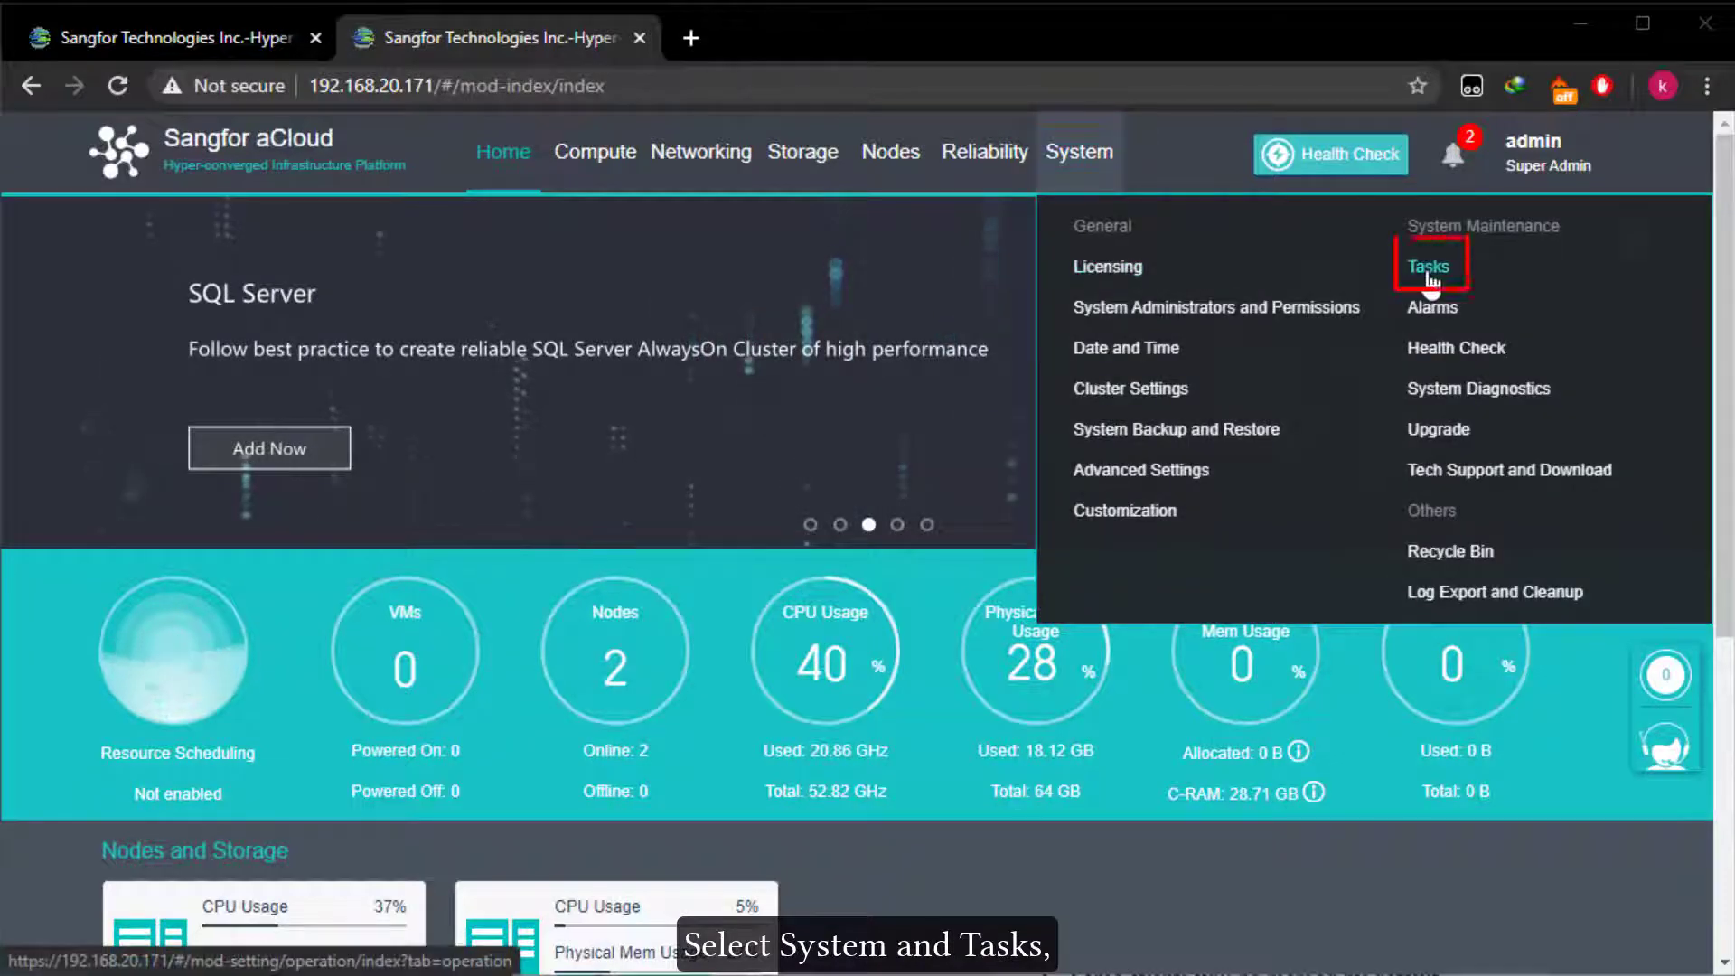
click(1427, 267)
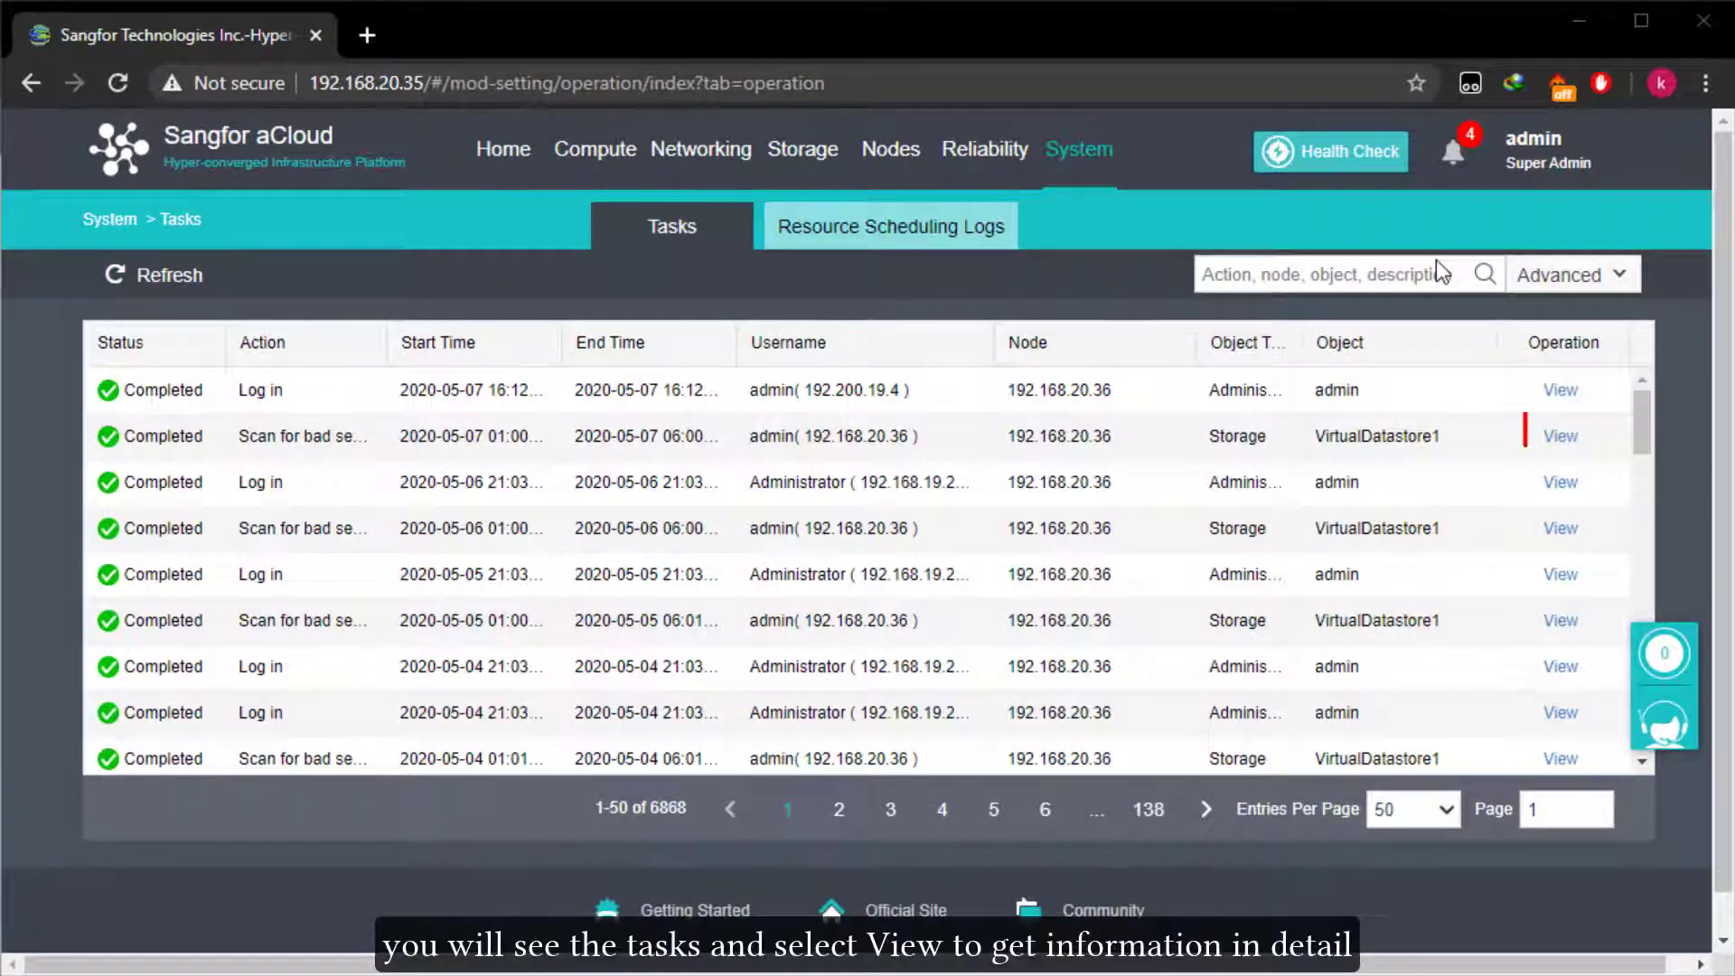
click(1556, 441)
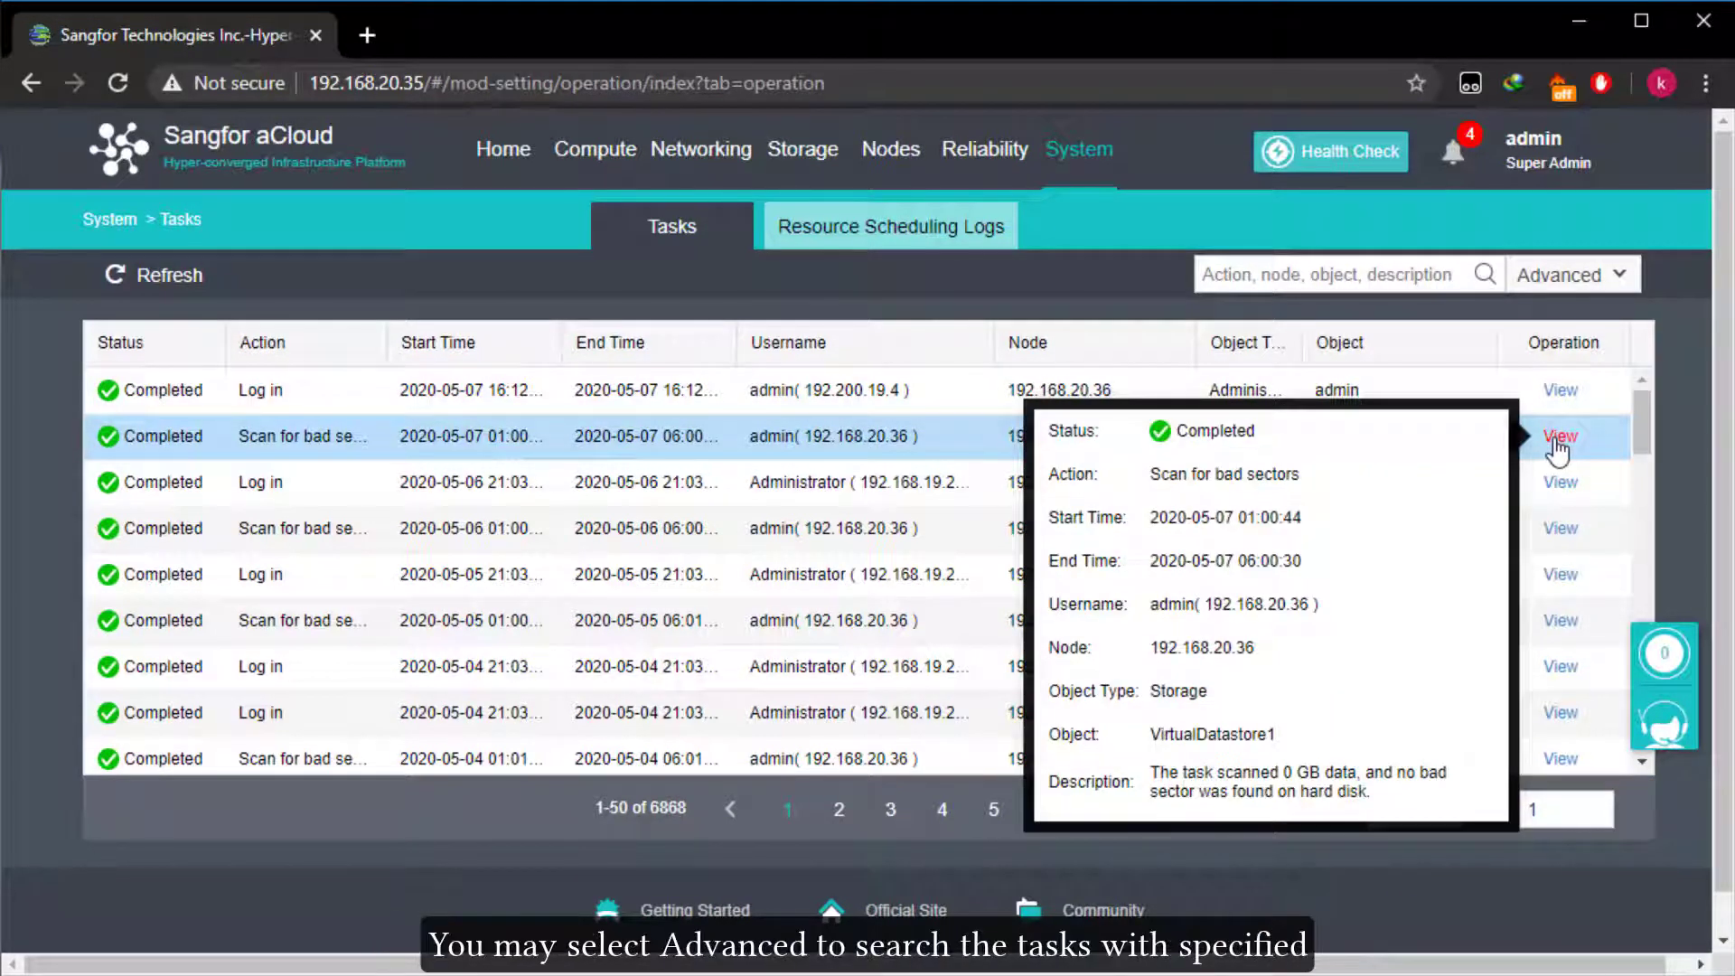
Filter tasks to Failed status from 2020-04-01 and view the failed Shutdown VM task
click(1571, 274)
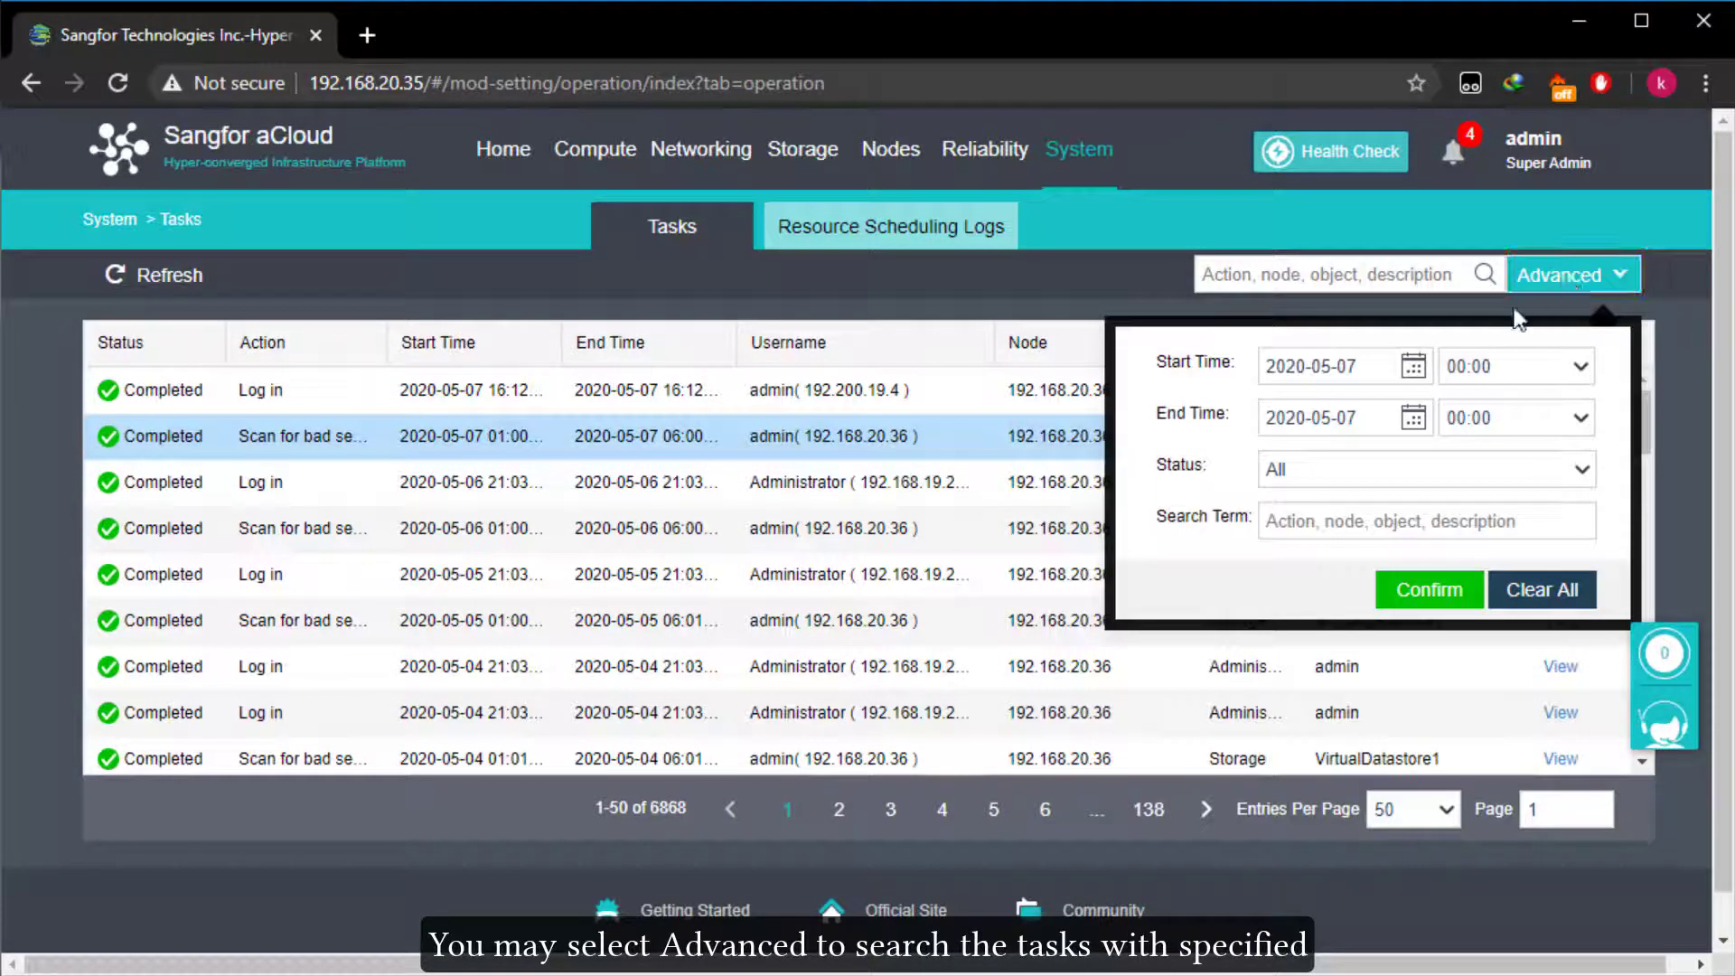
click(1413, 367)
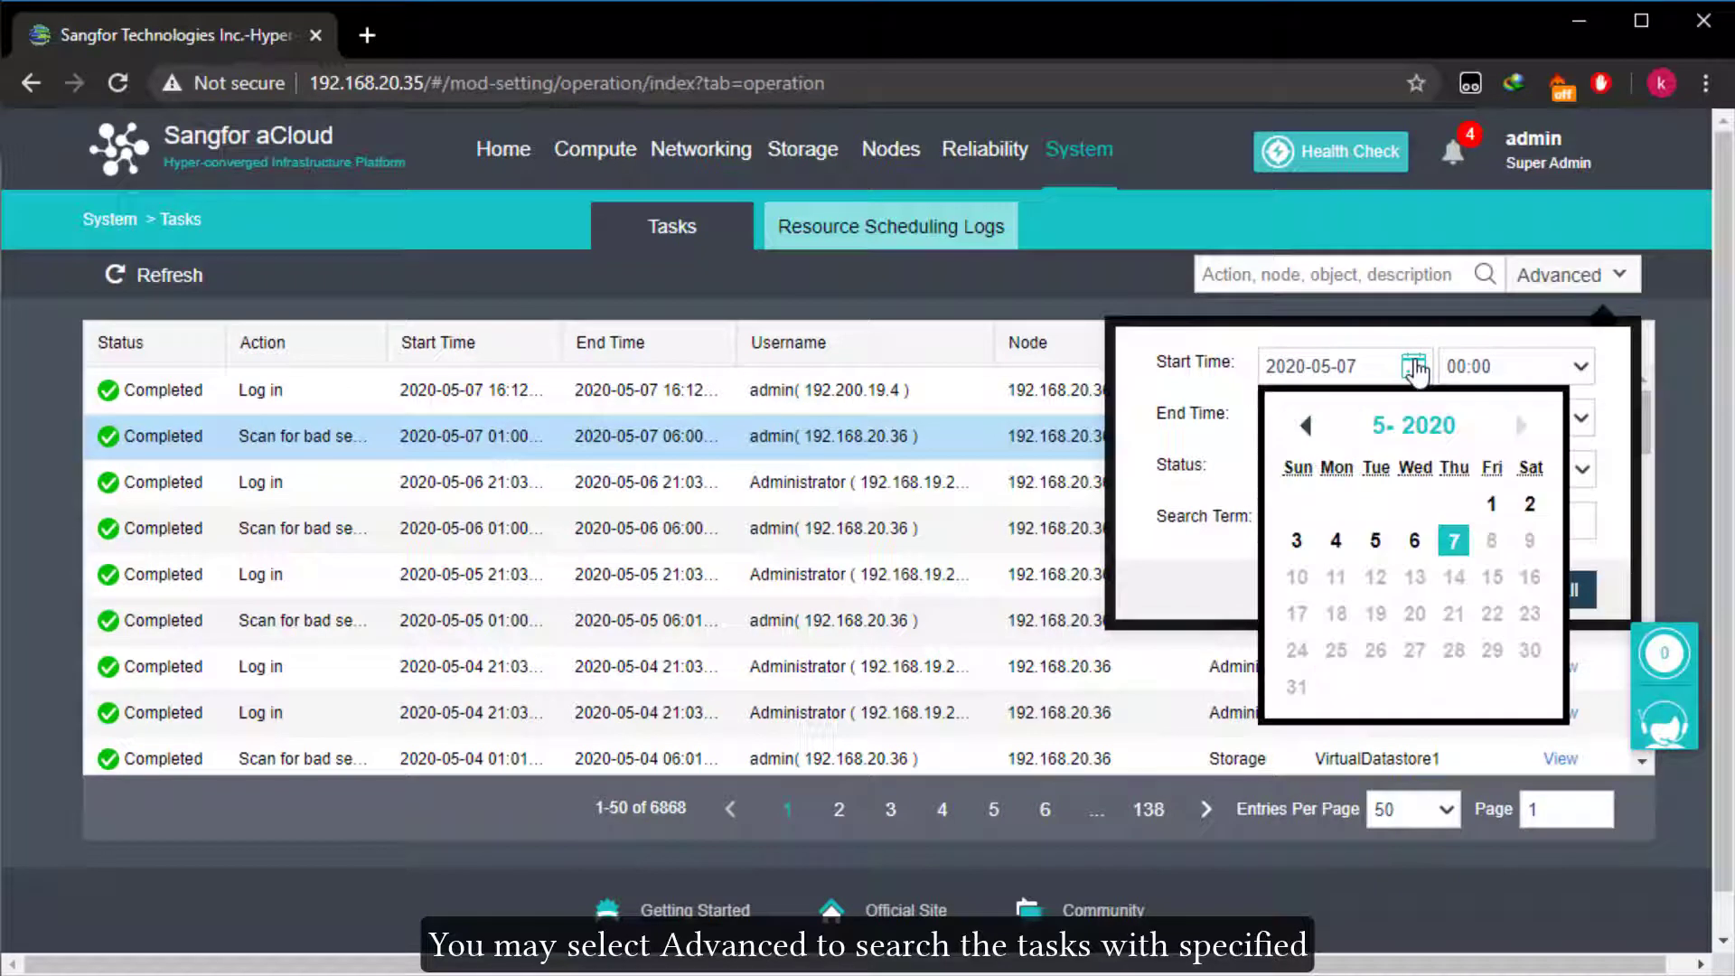
click(1298, 426)
click(1417, 503)
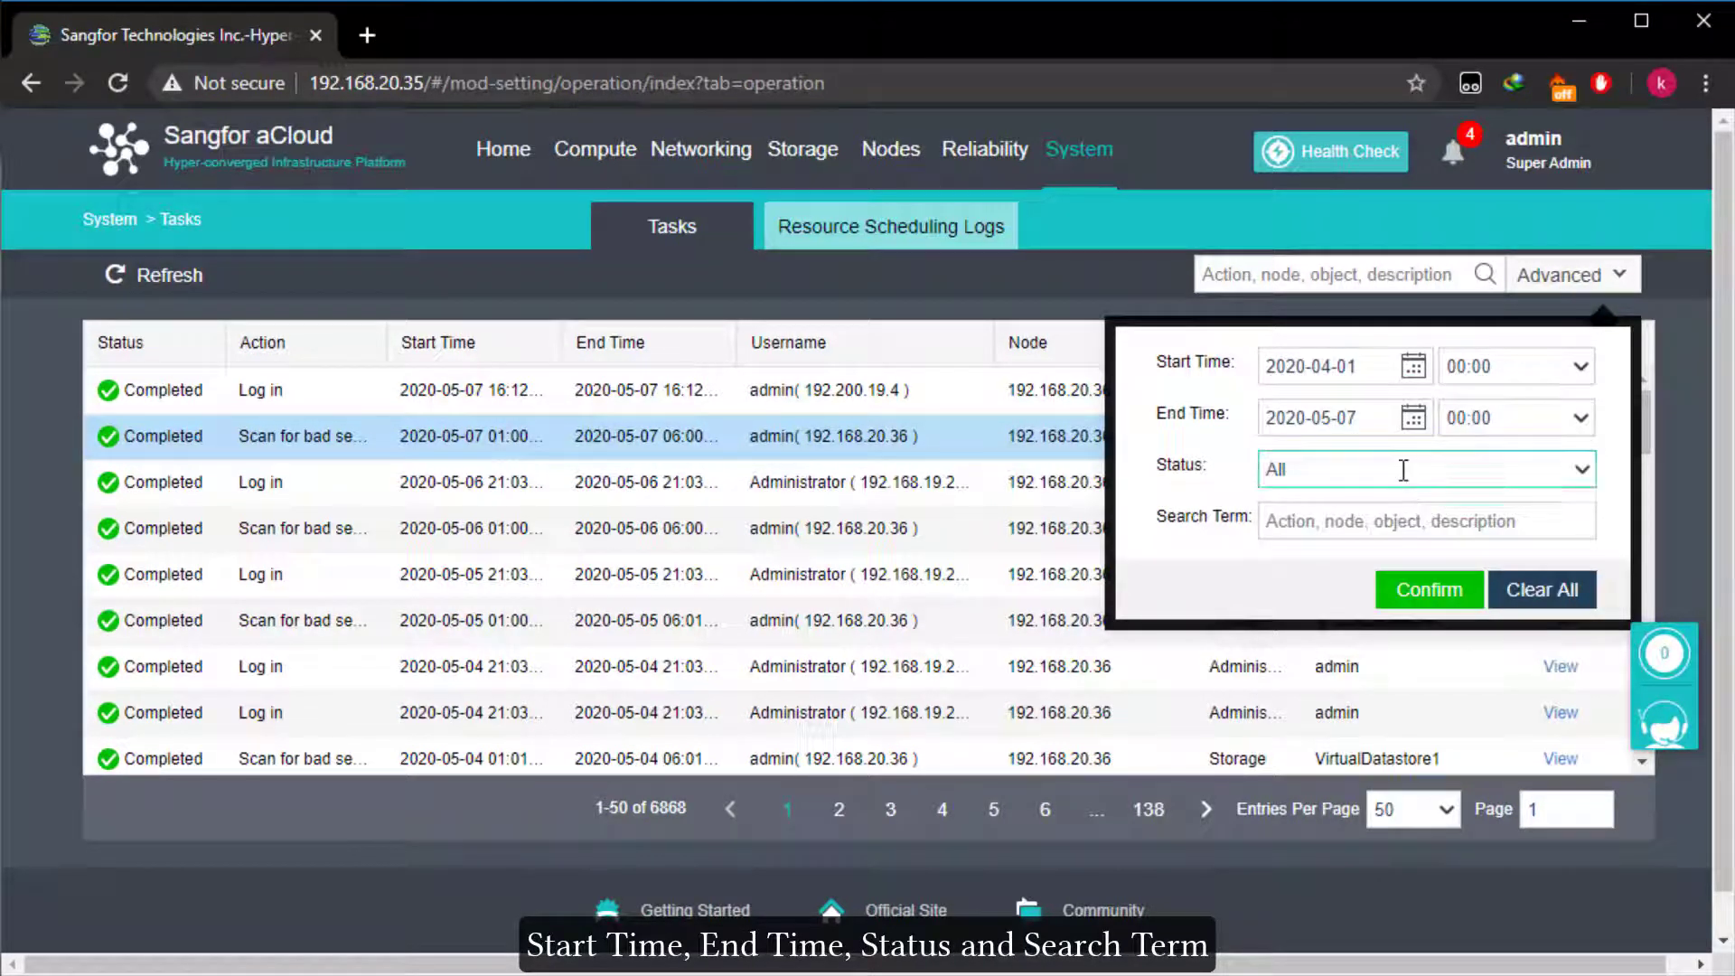
click(1404, 470)
click(1337, 585)
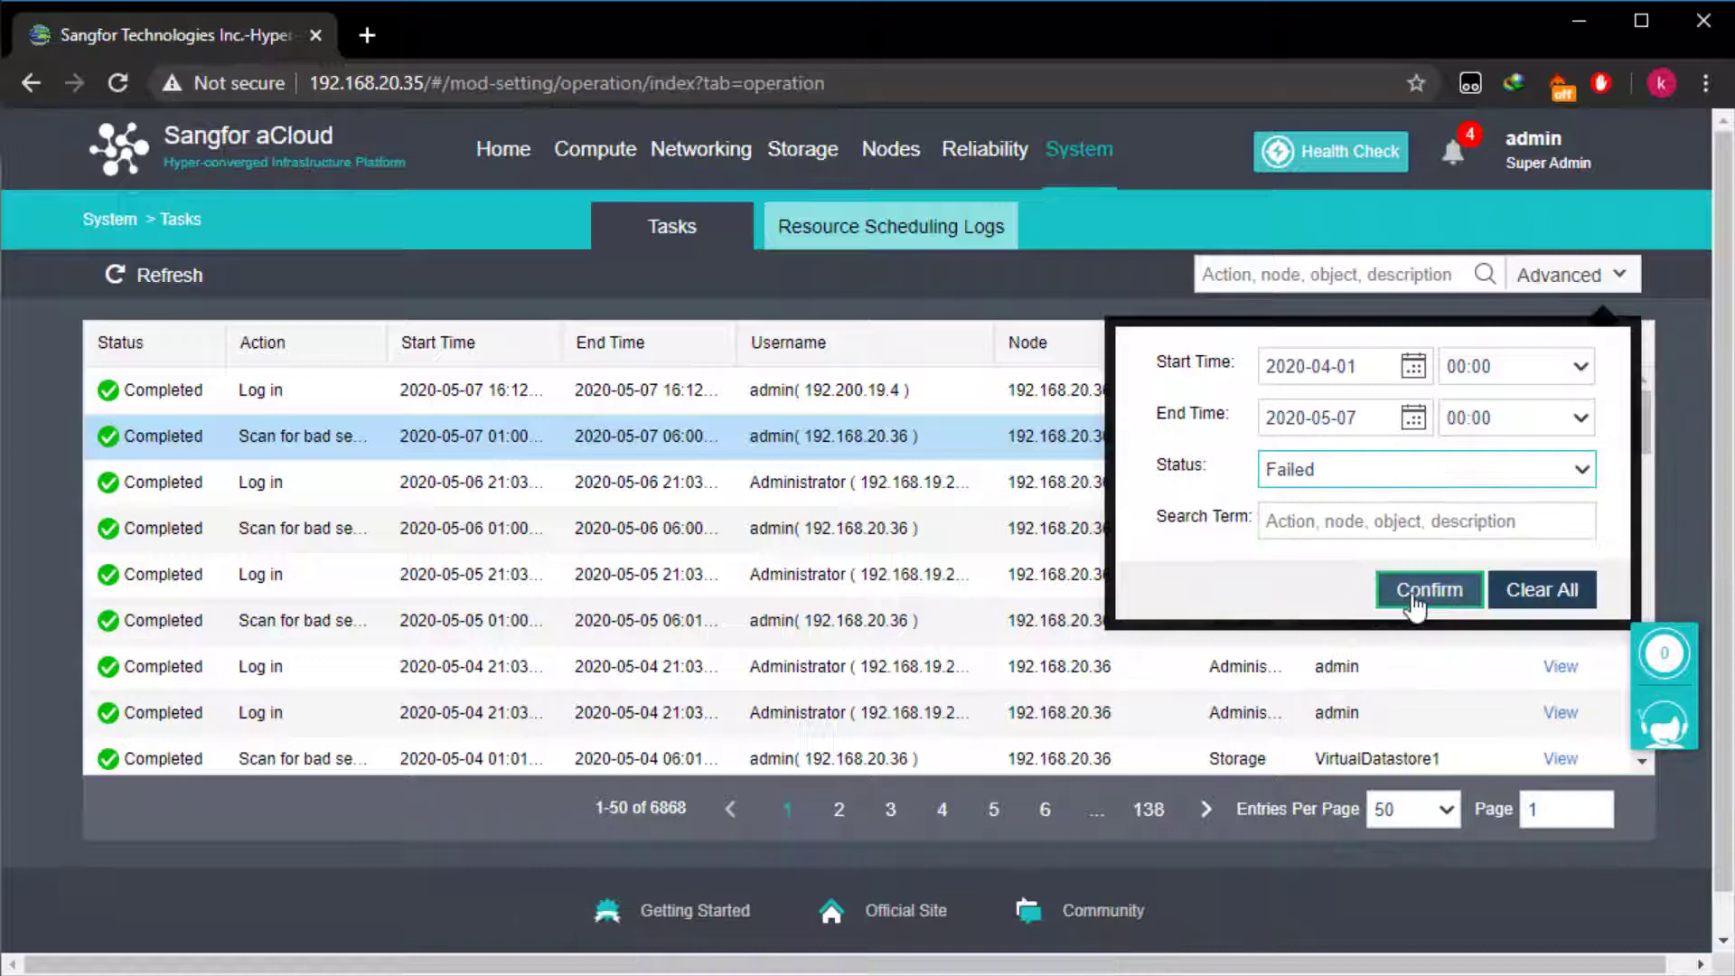
click(1415, 601)
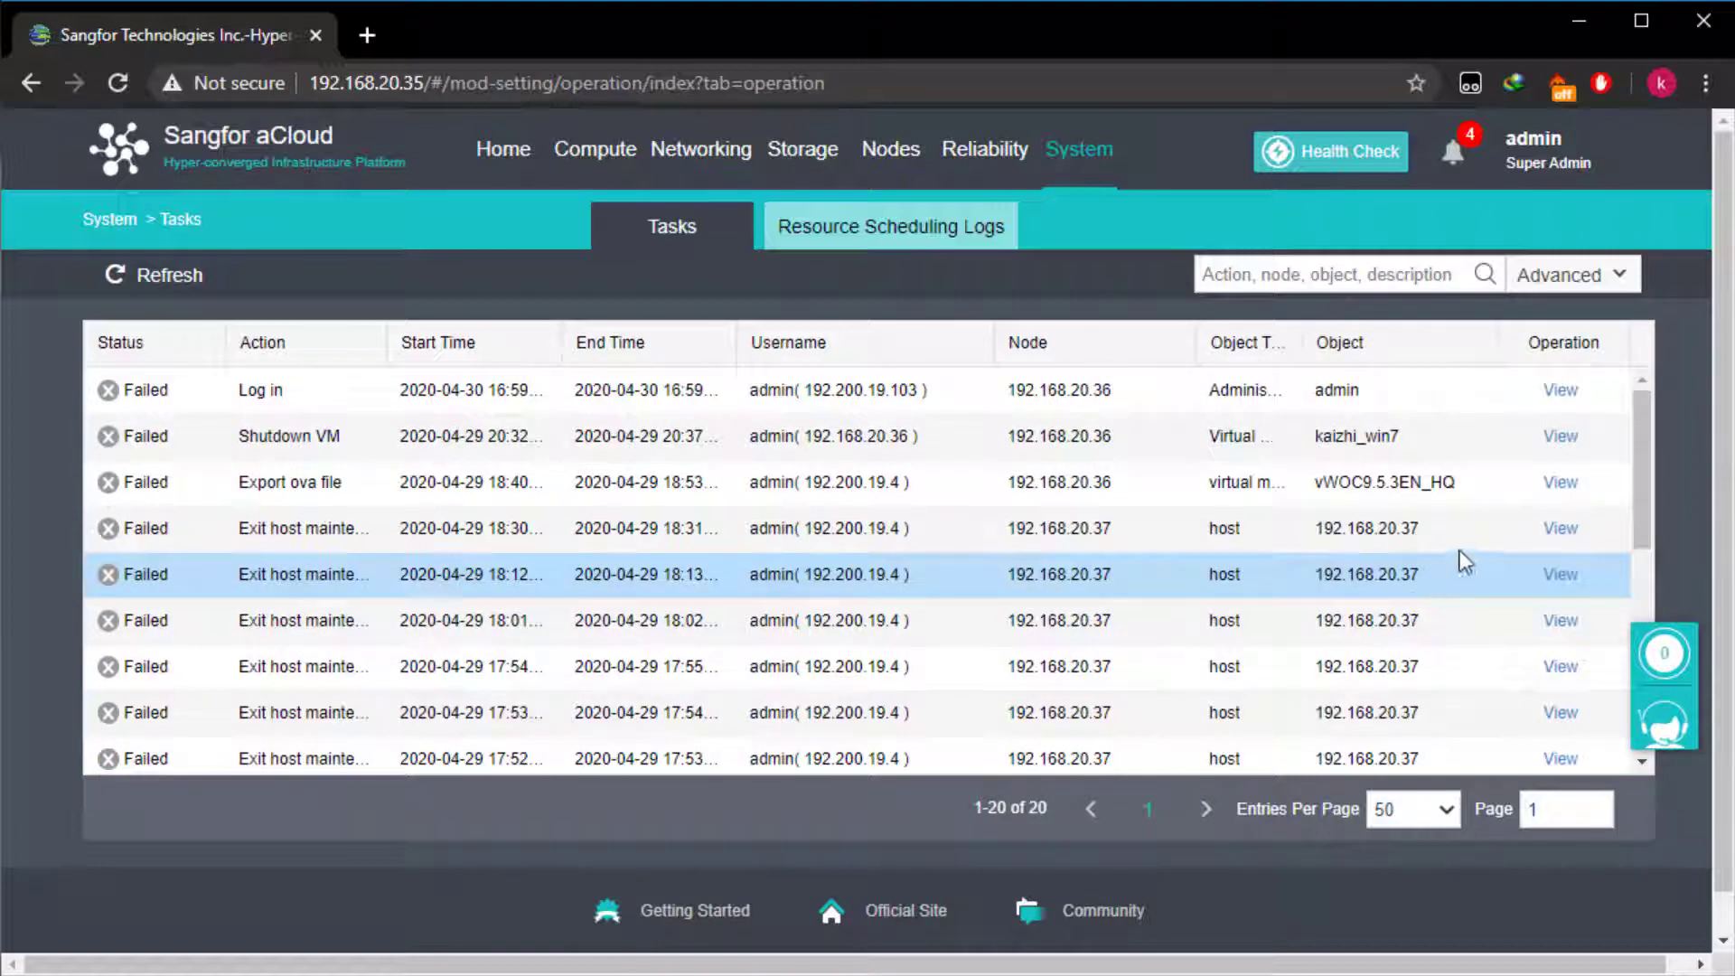
click(1560, 441)
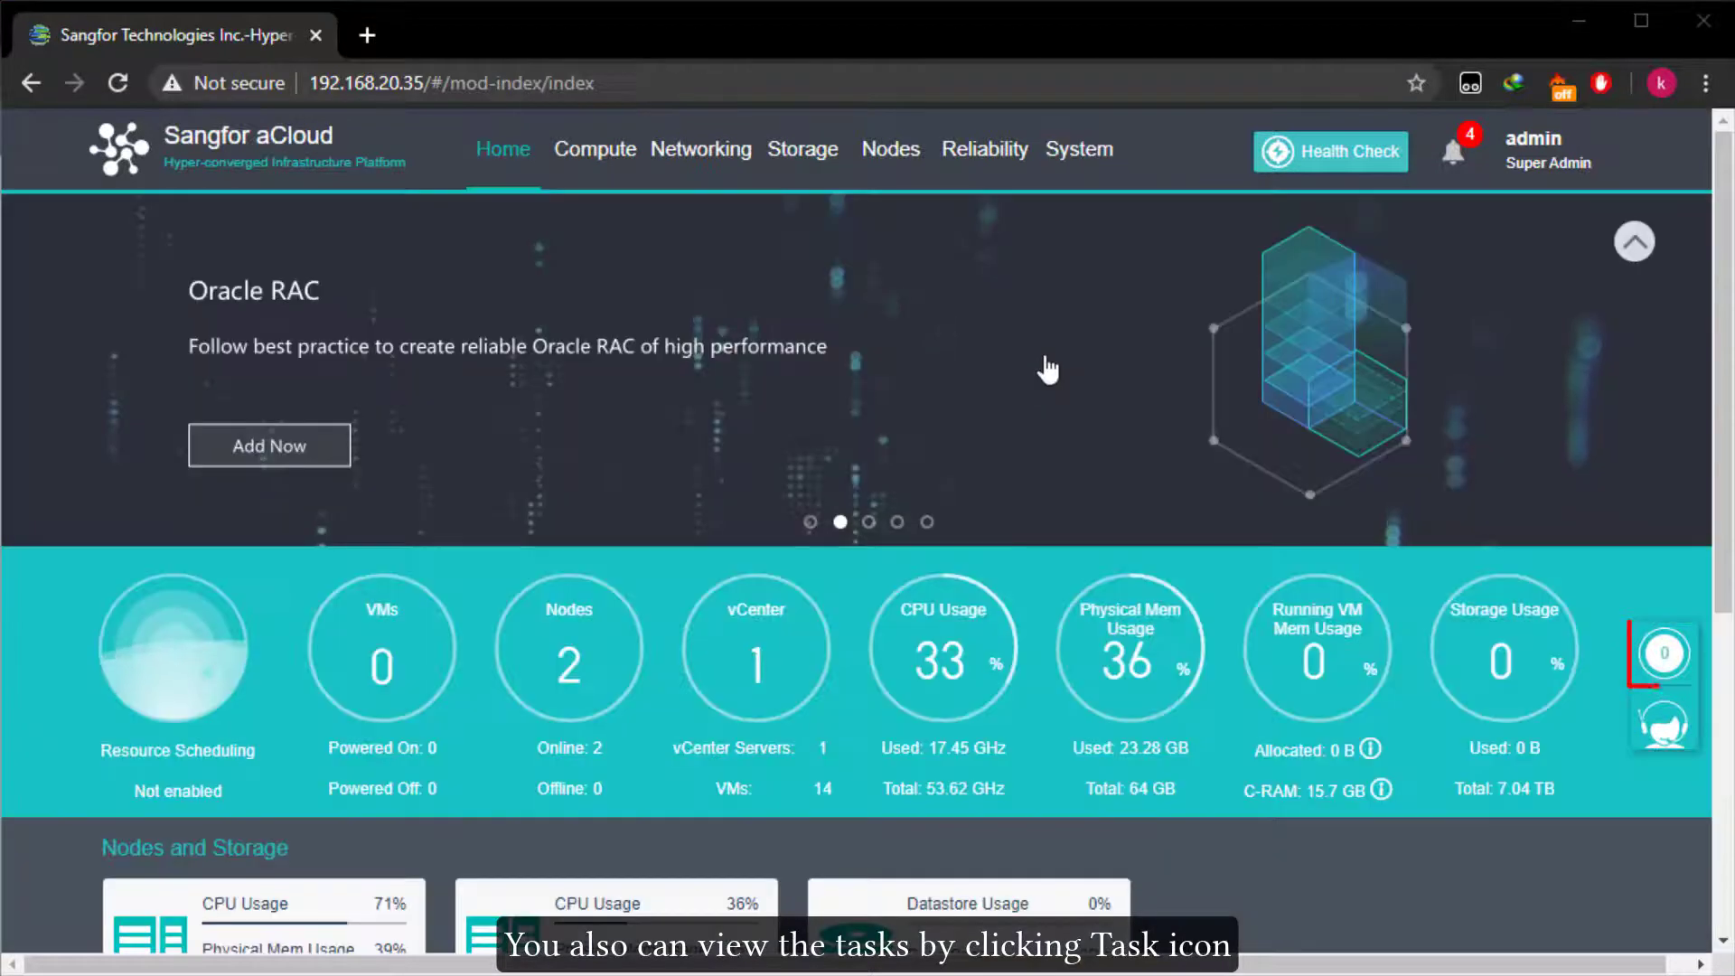
Show the recent Tasks quick list, then open All Tasks in a new tab
click(1663, 665)
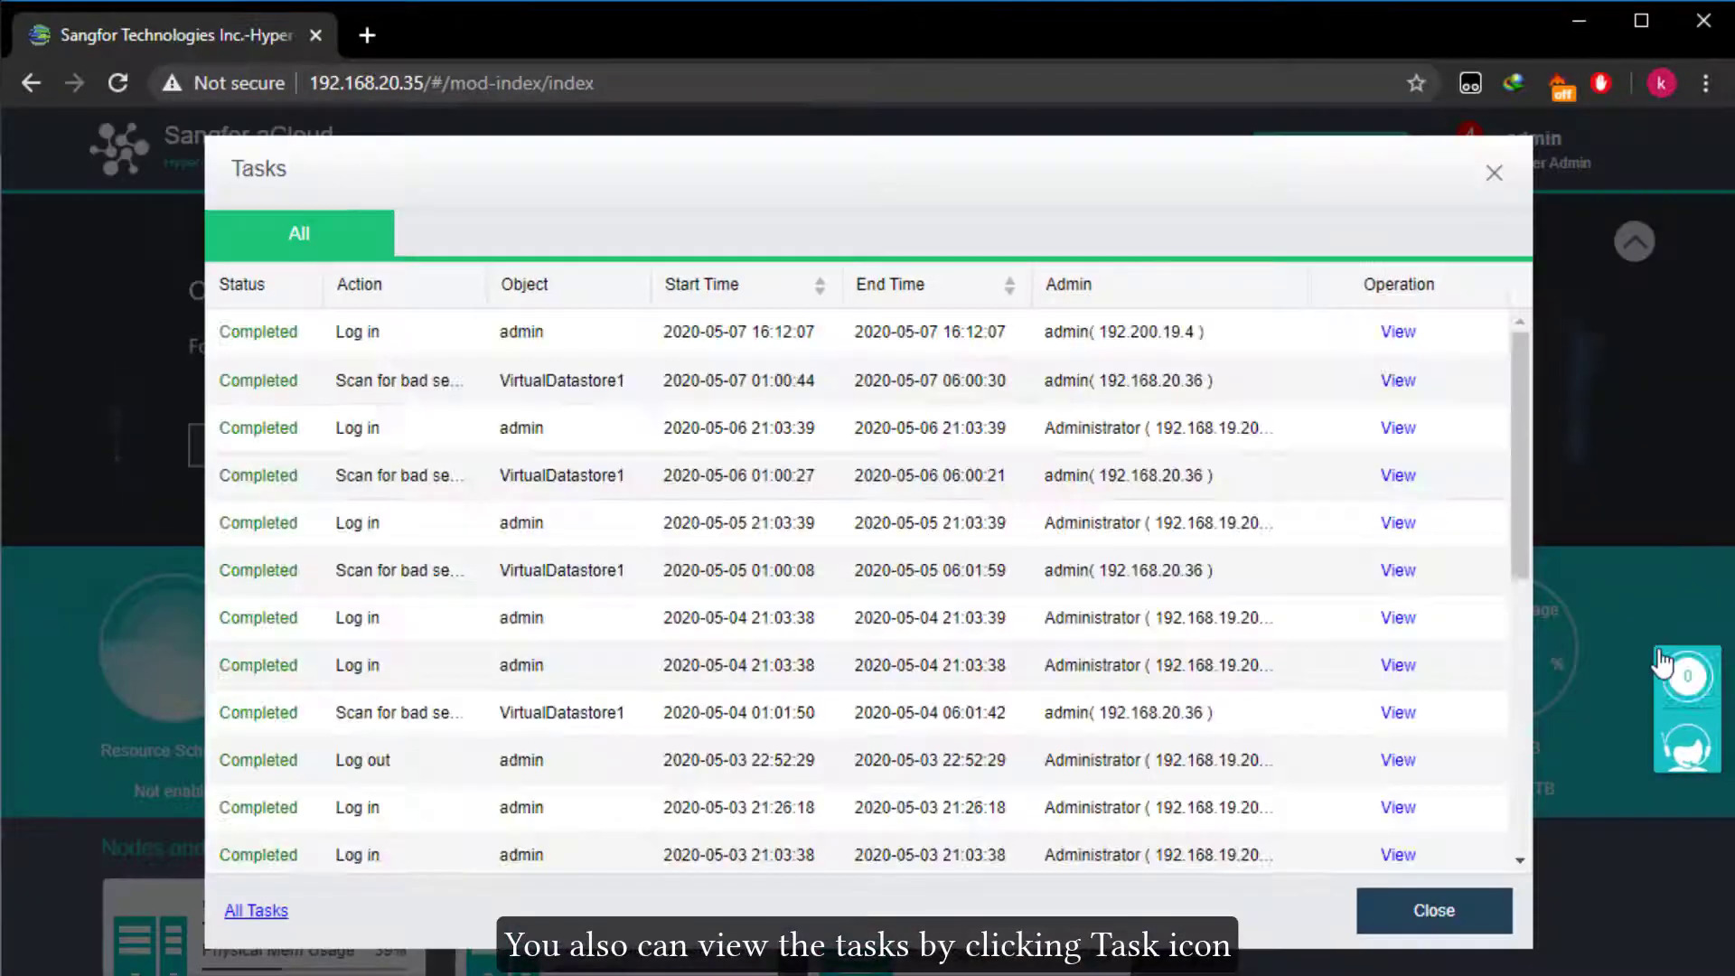
click(276, 910)
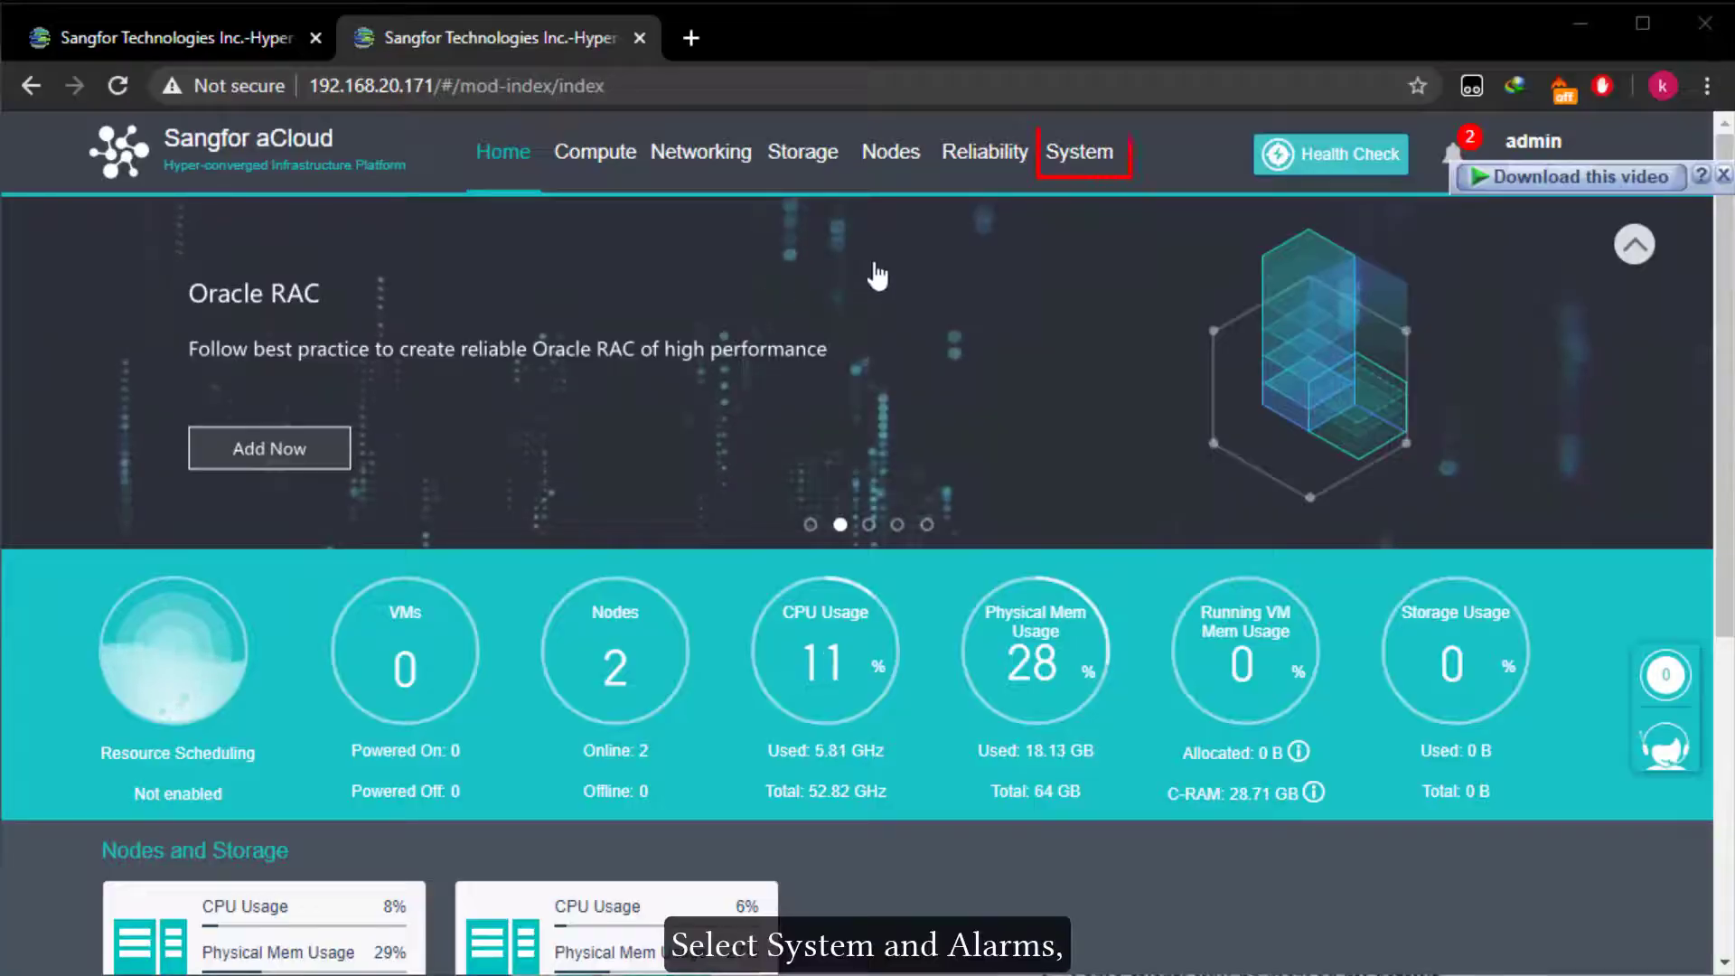
Open the Alarms page and mark the overlay network and node offline alarms as fixed
mouse_move(1080, 154)
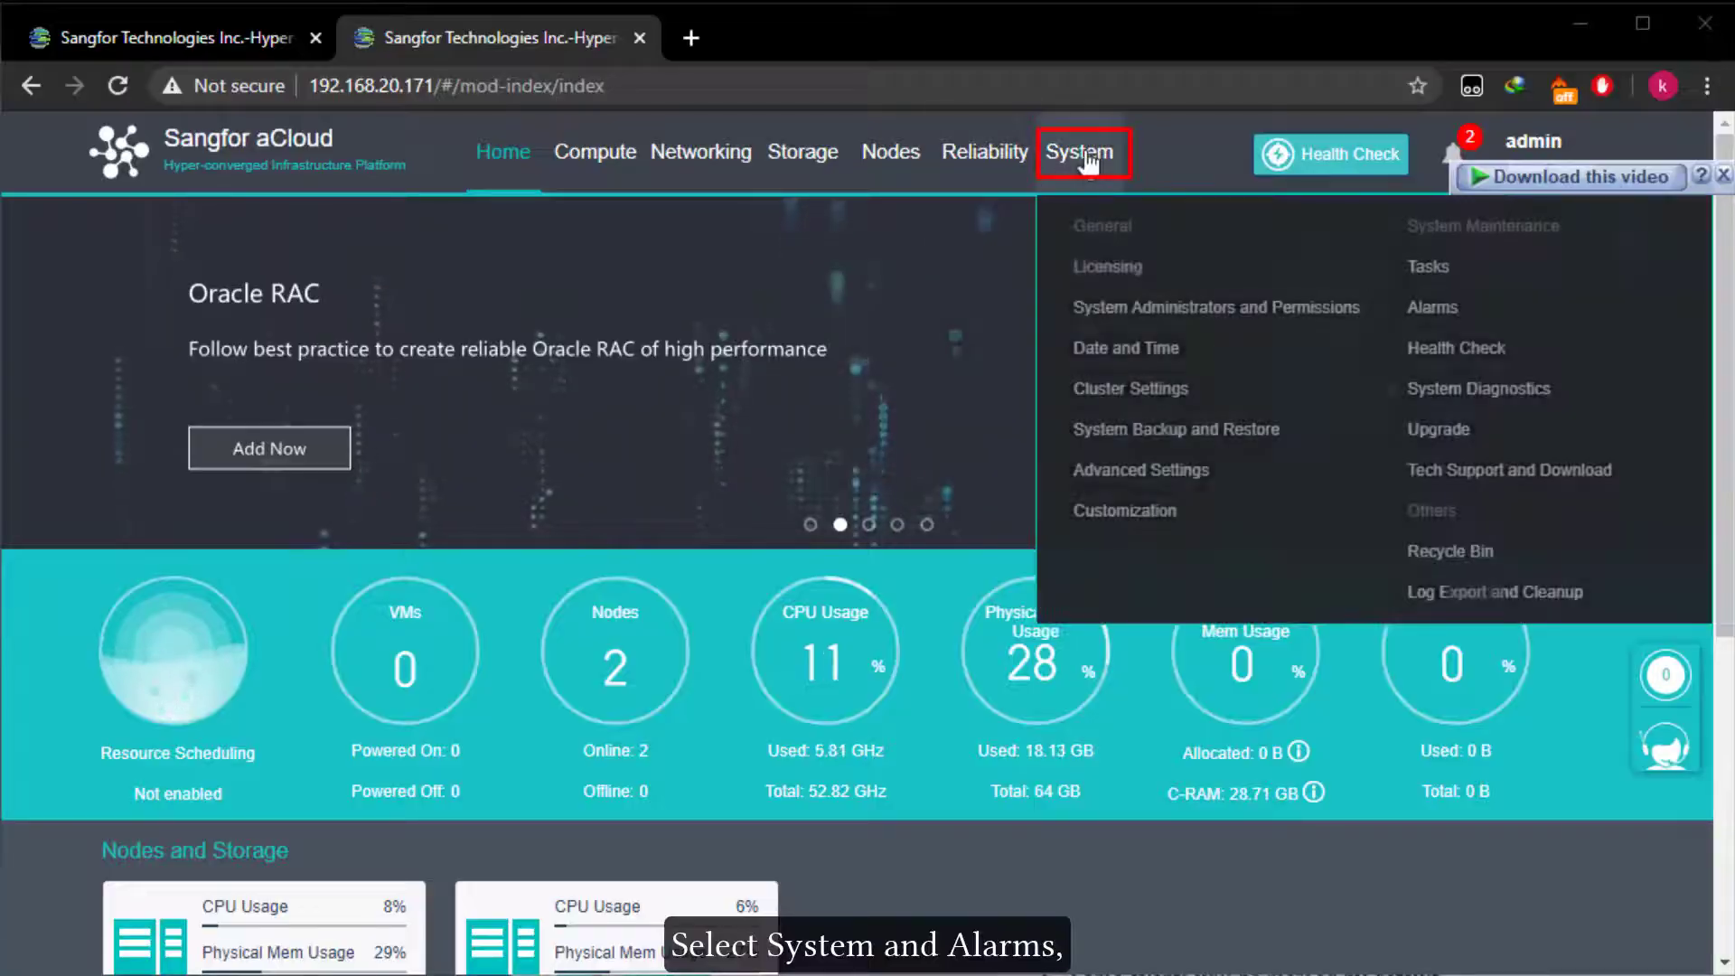
click(1434, 307)
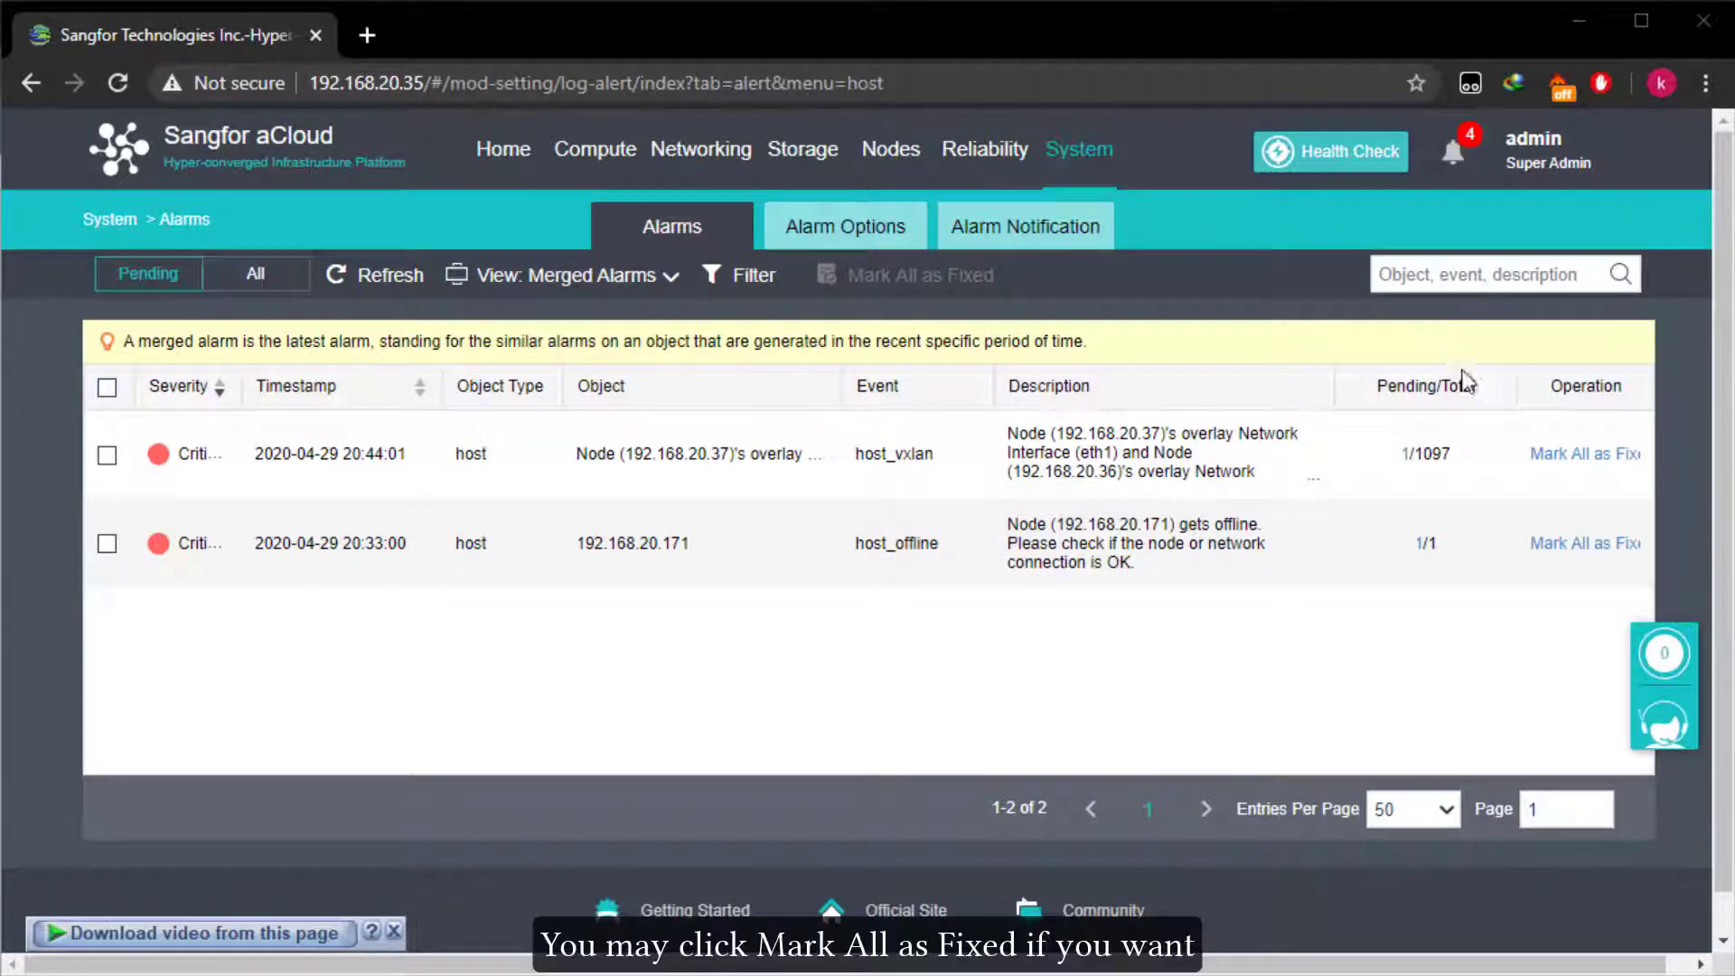
click(1556, 469)
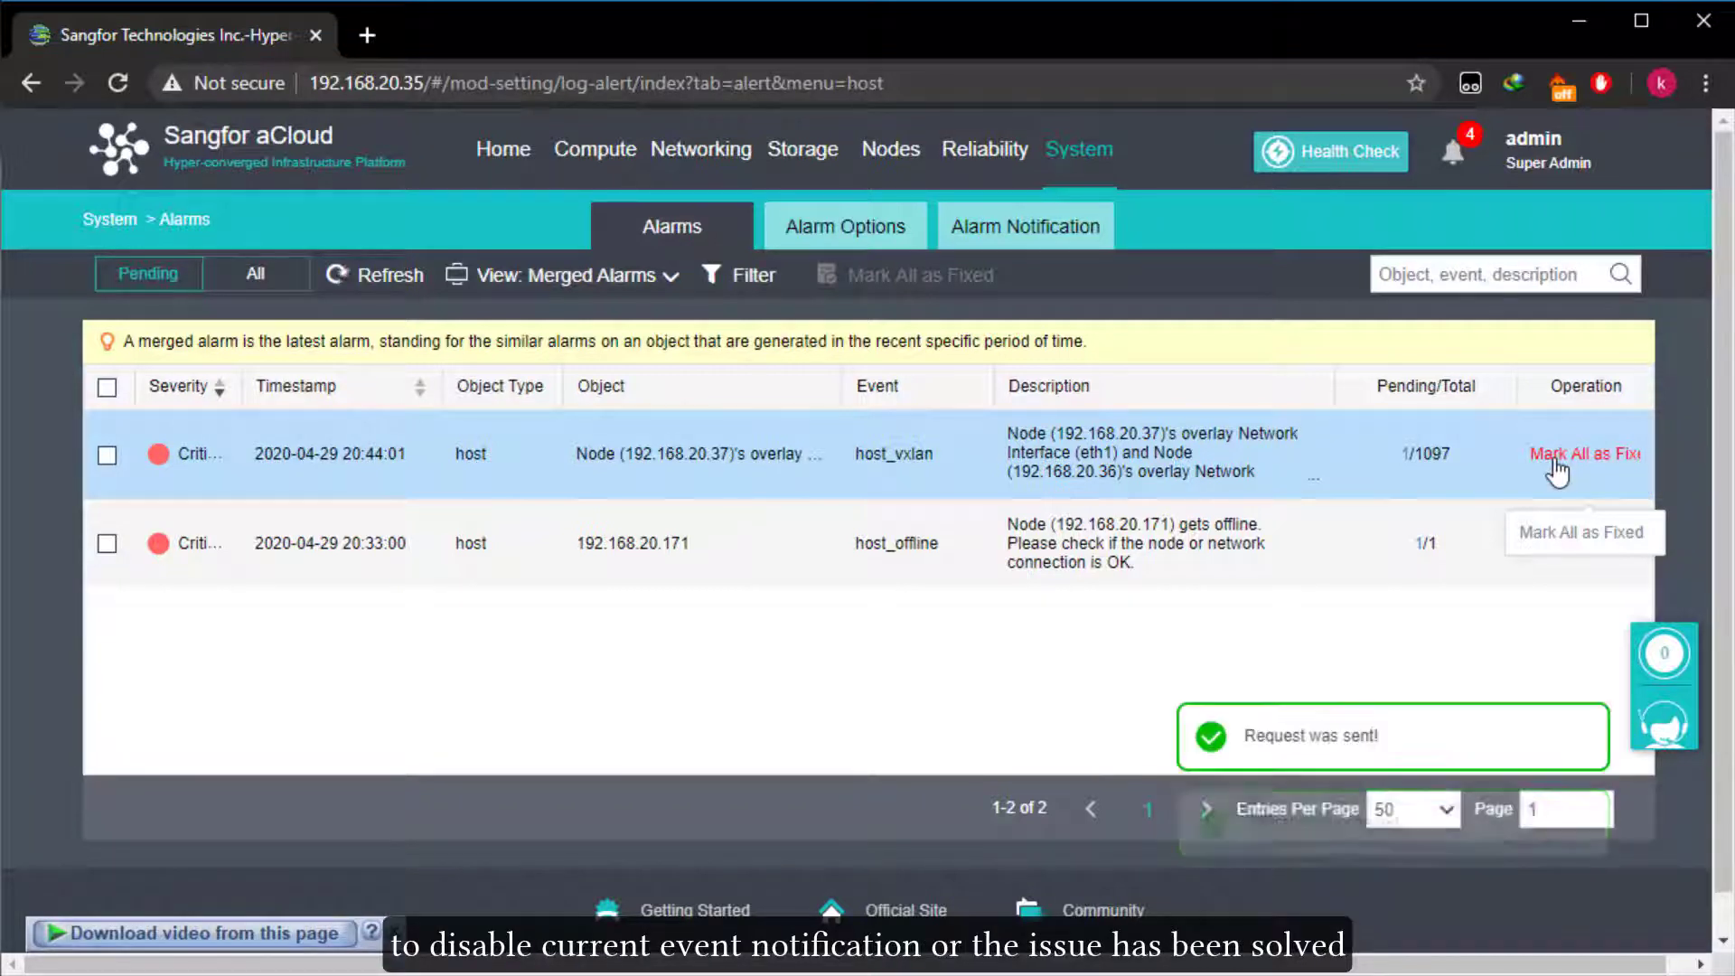
click(1556, 469)
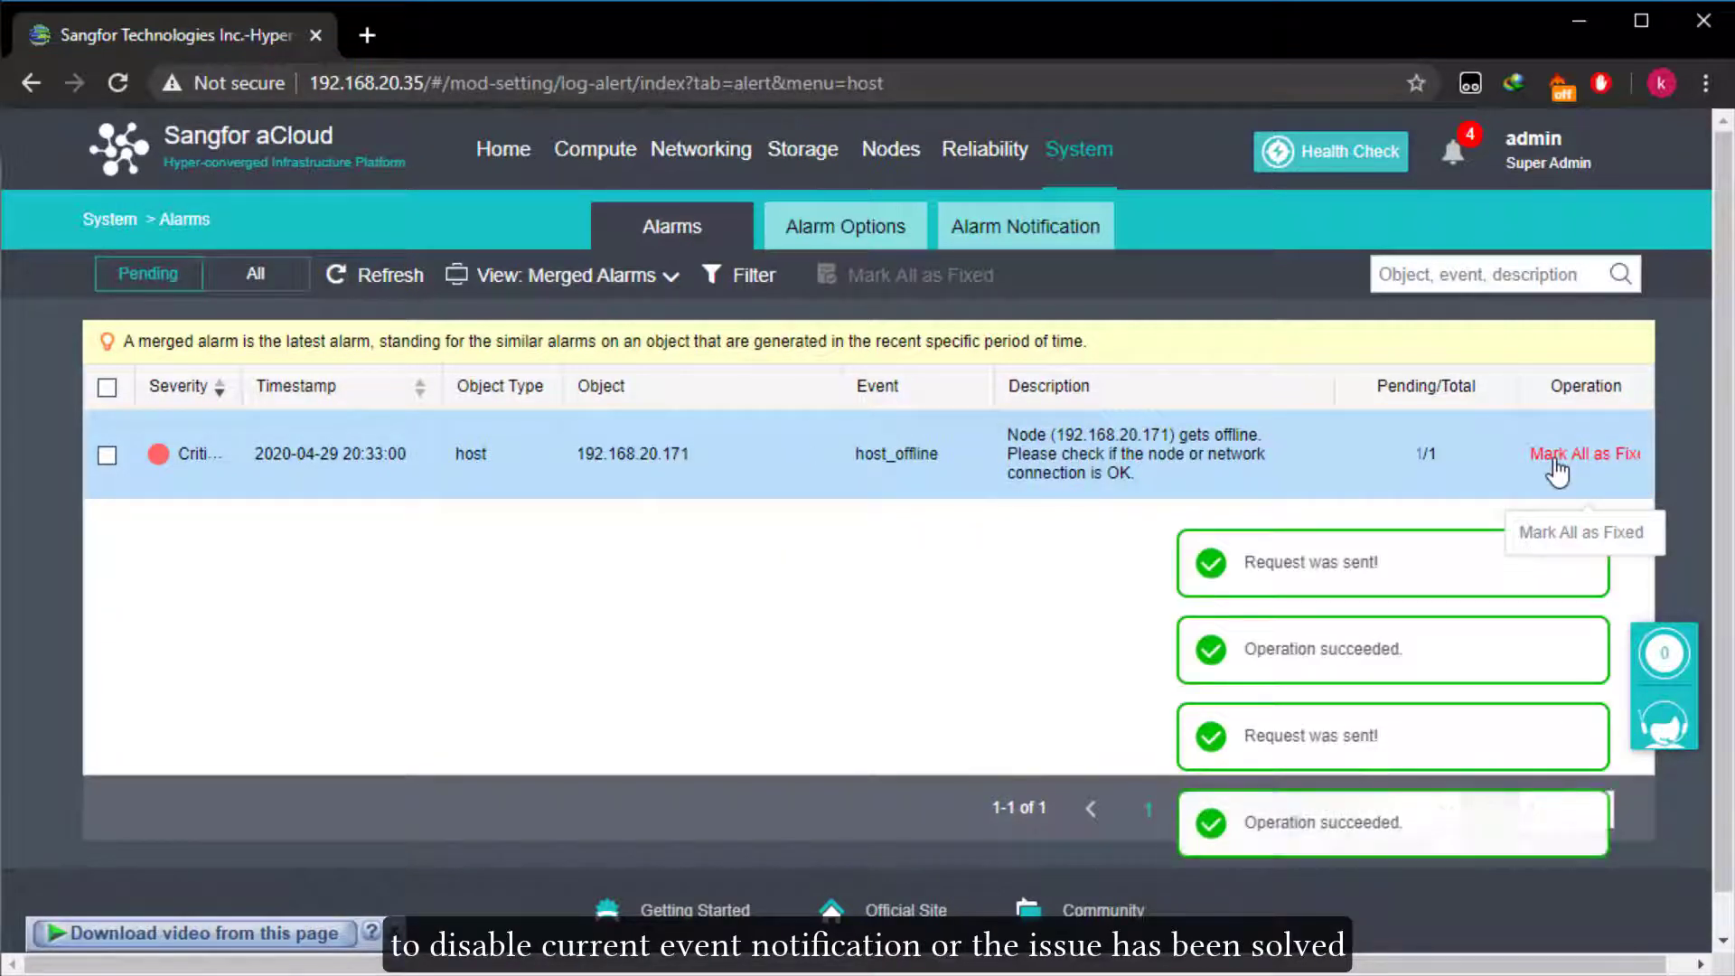
Show all alarms and filter them to Object Type Virtual Machine
click(273, 285)
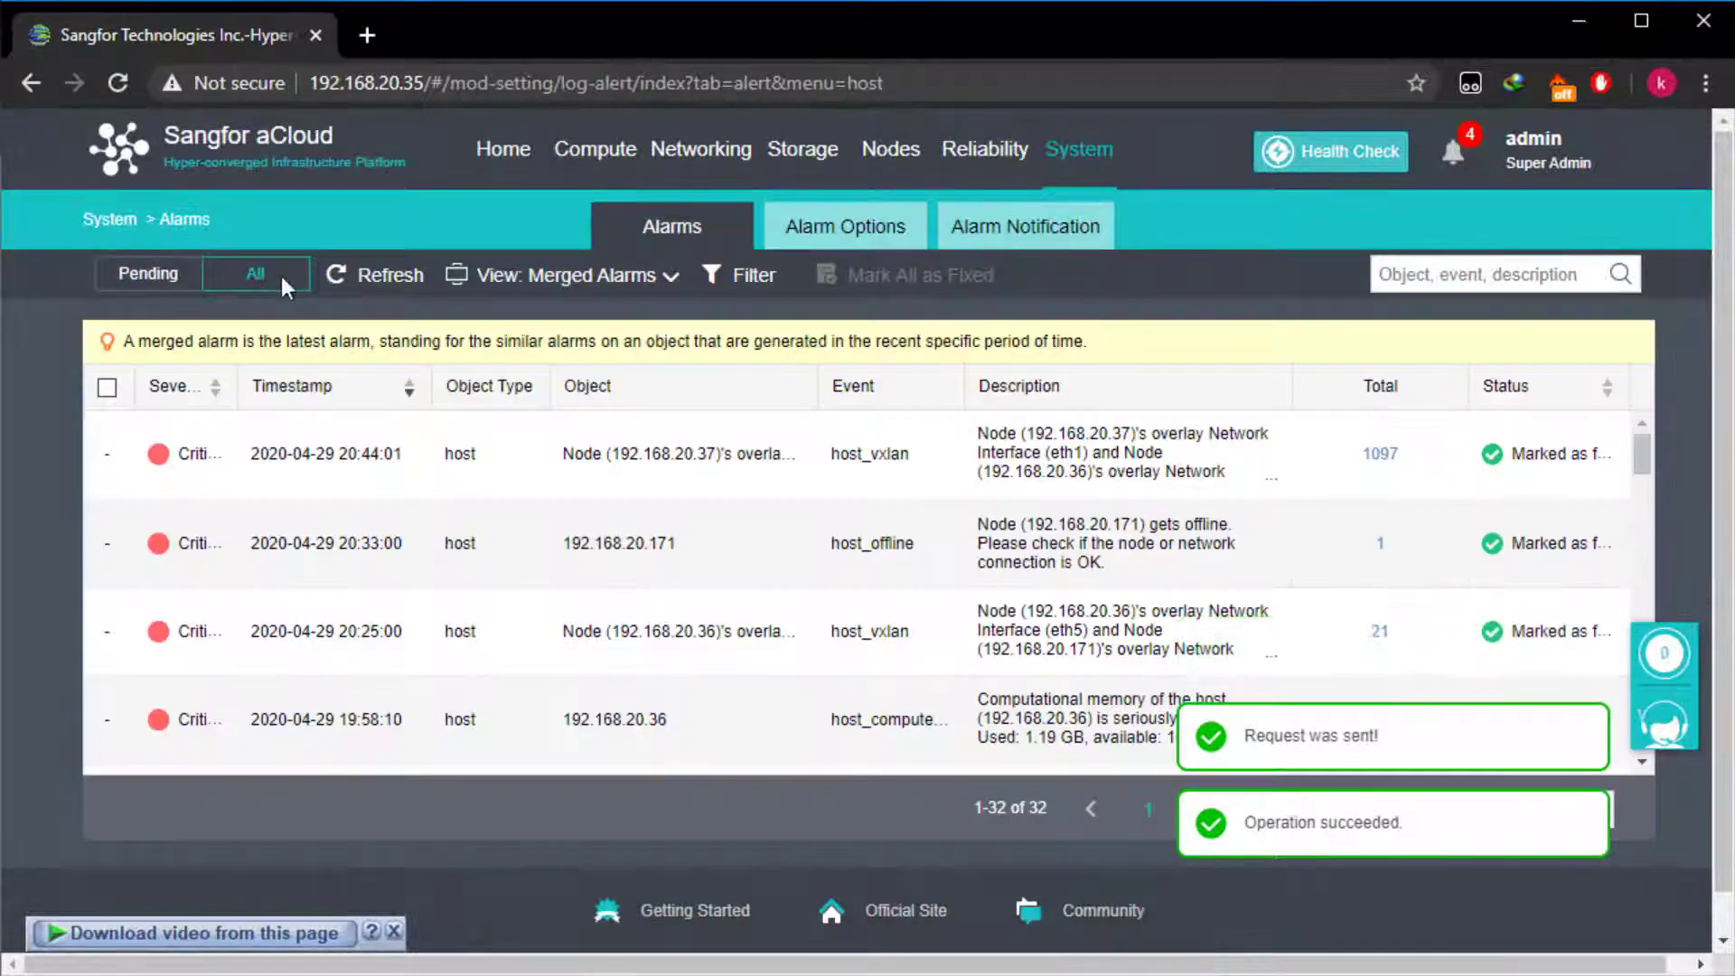
click(767, 284)
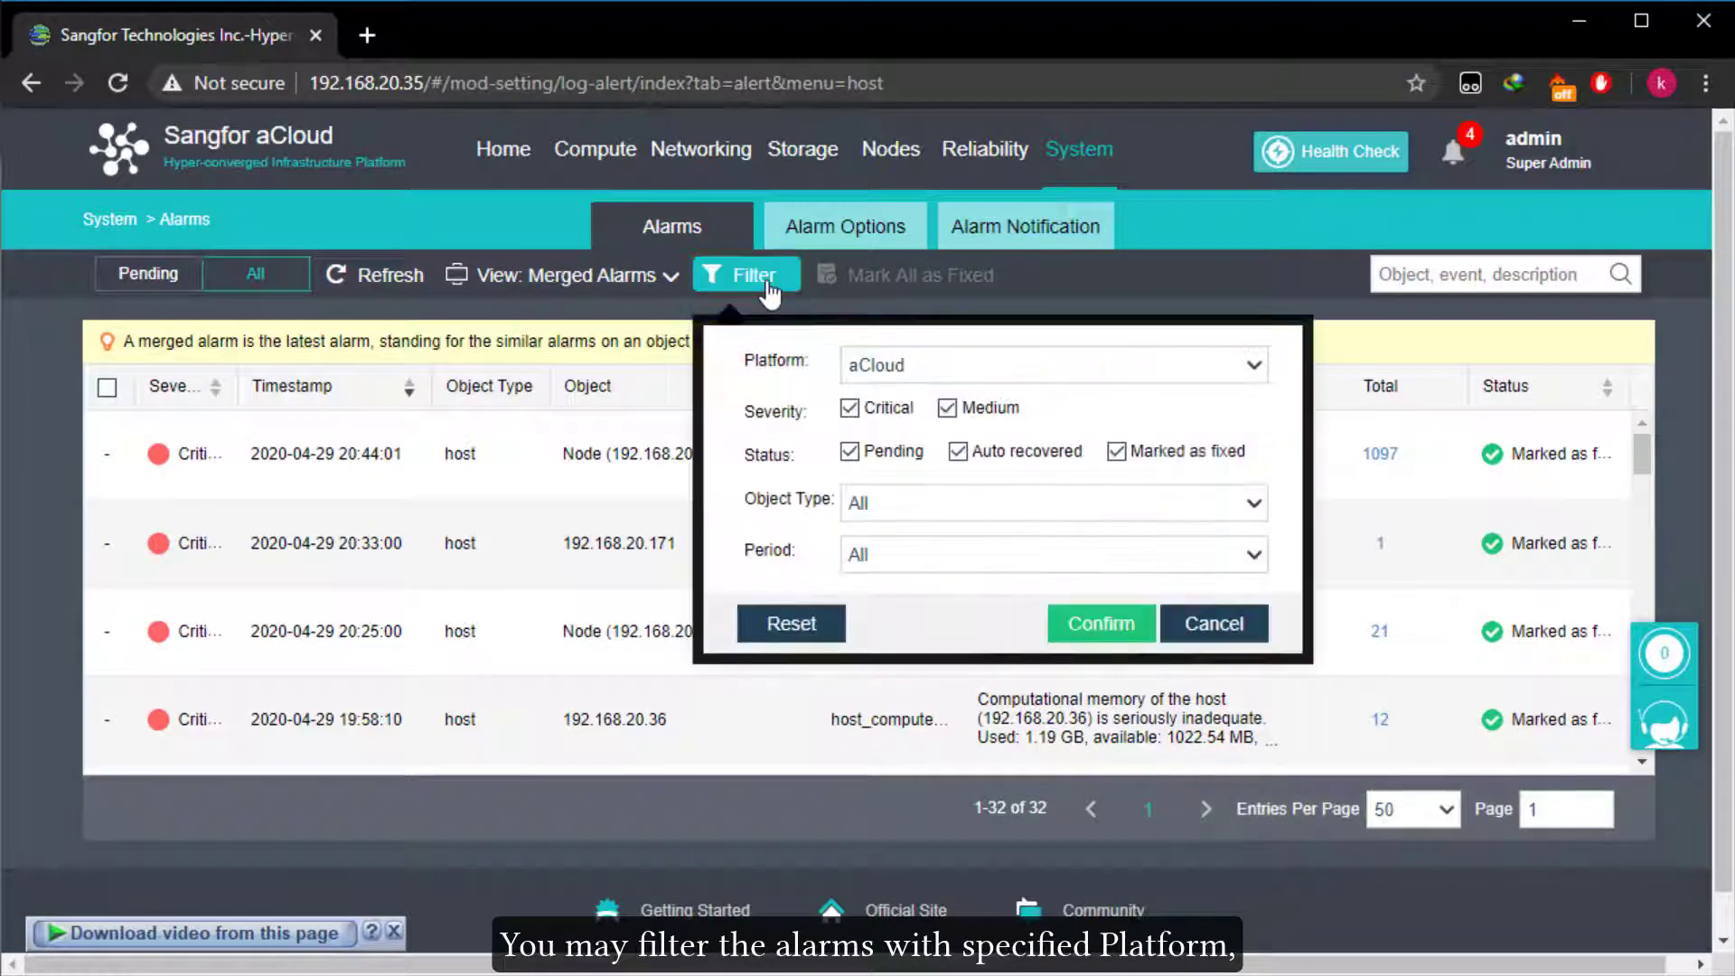
click(921, 508)
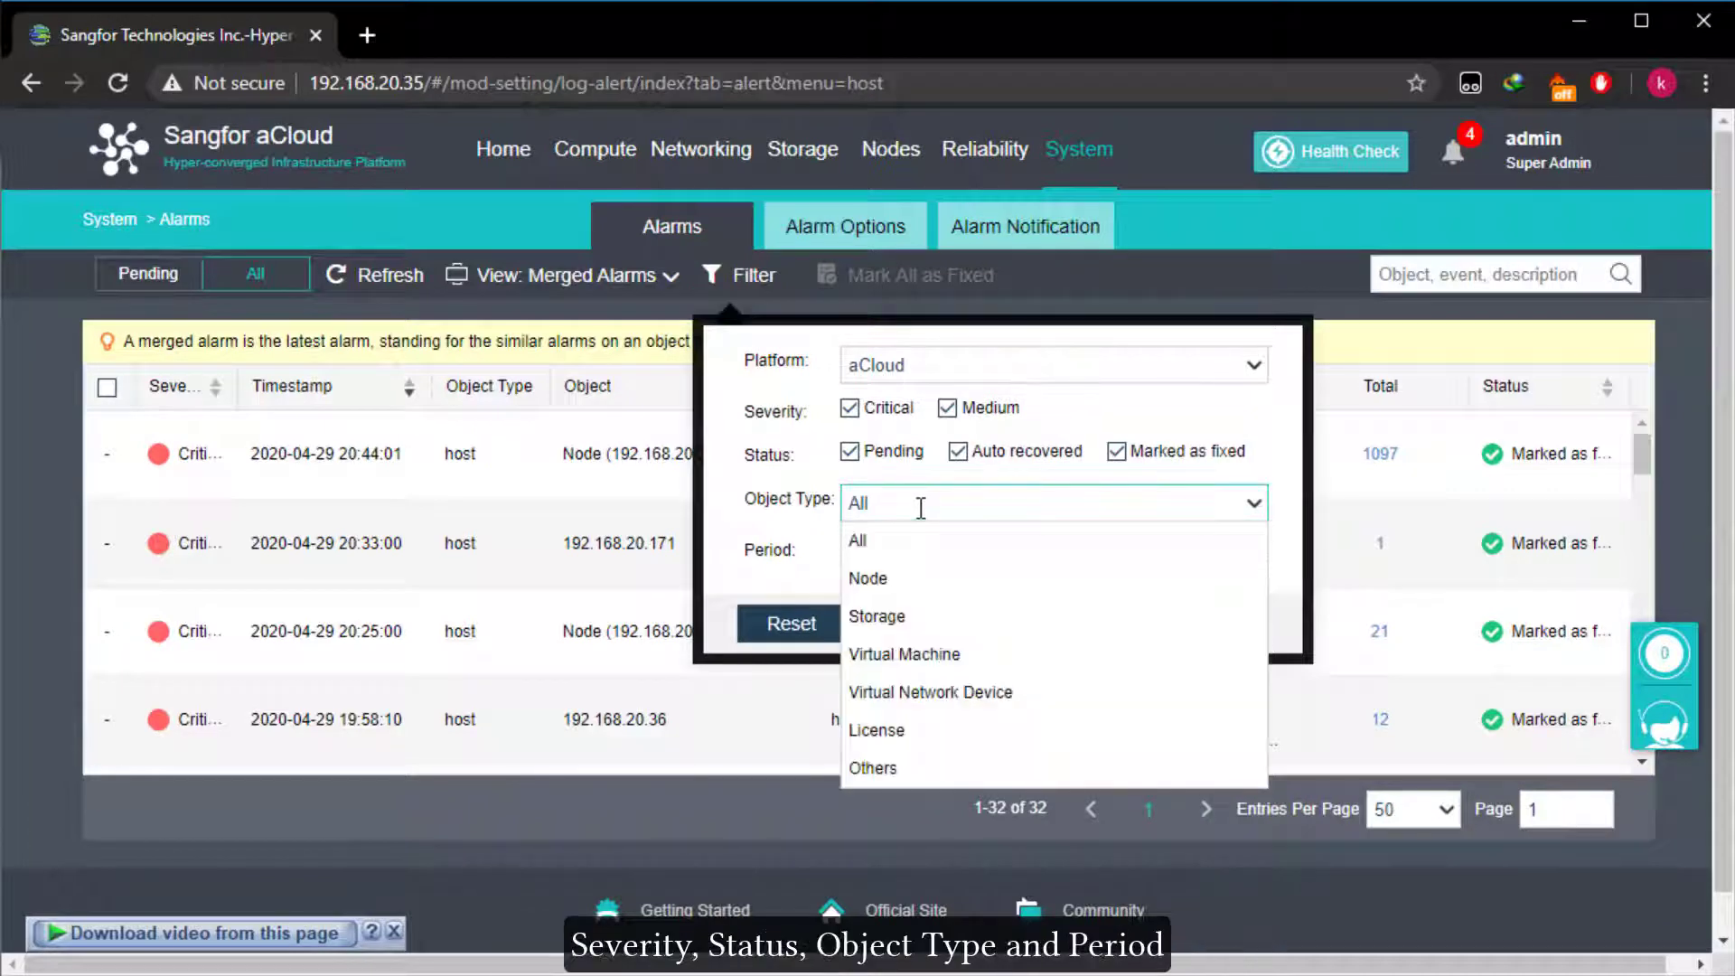
click(931, 664)
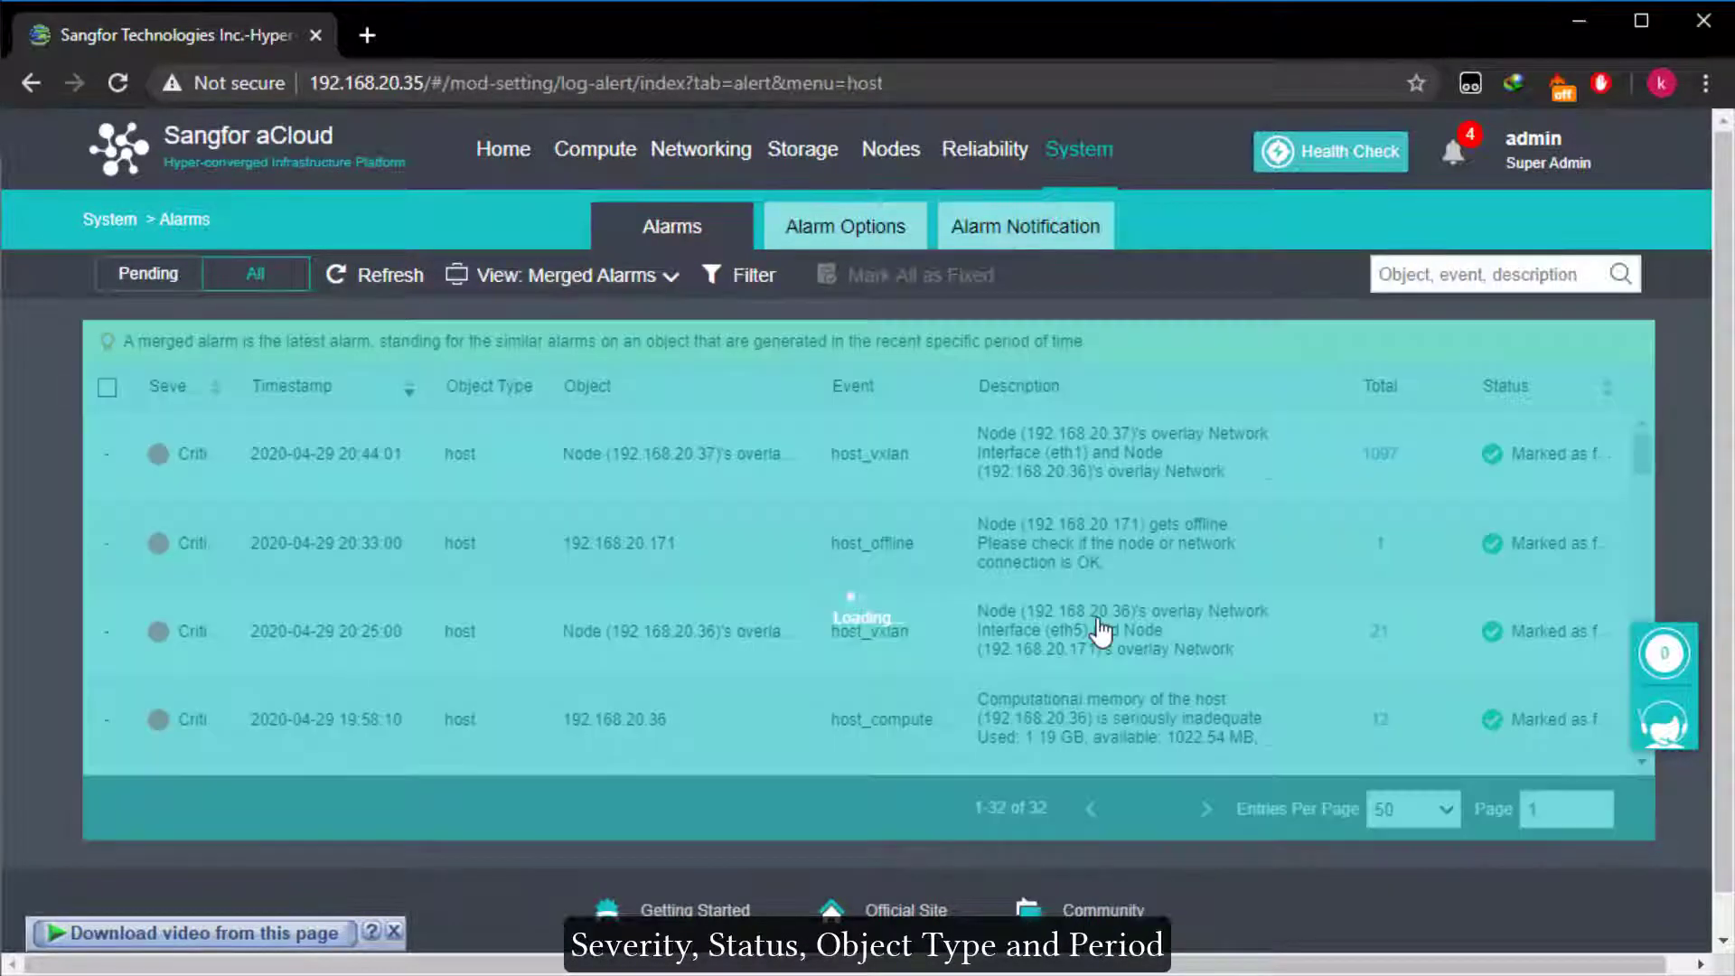
click(1100, 622)
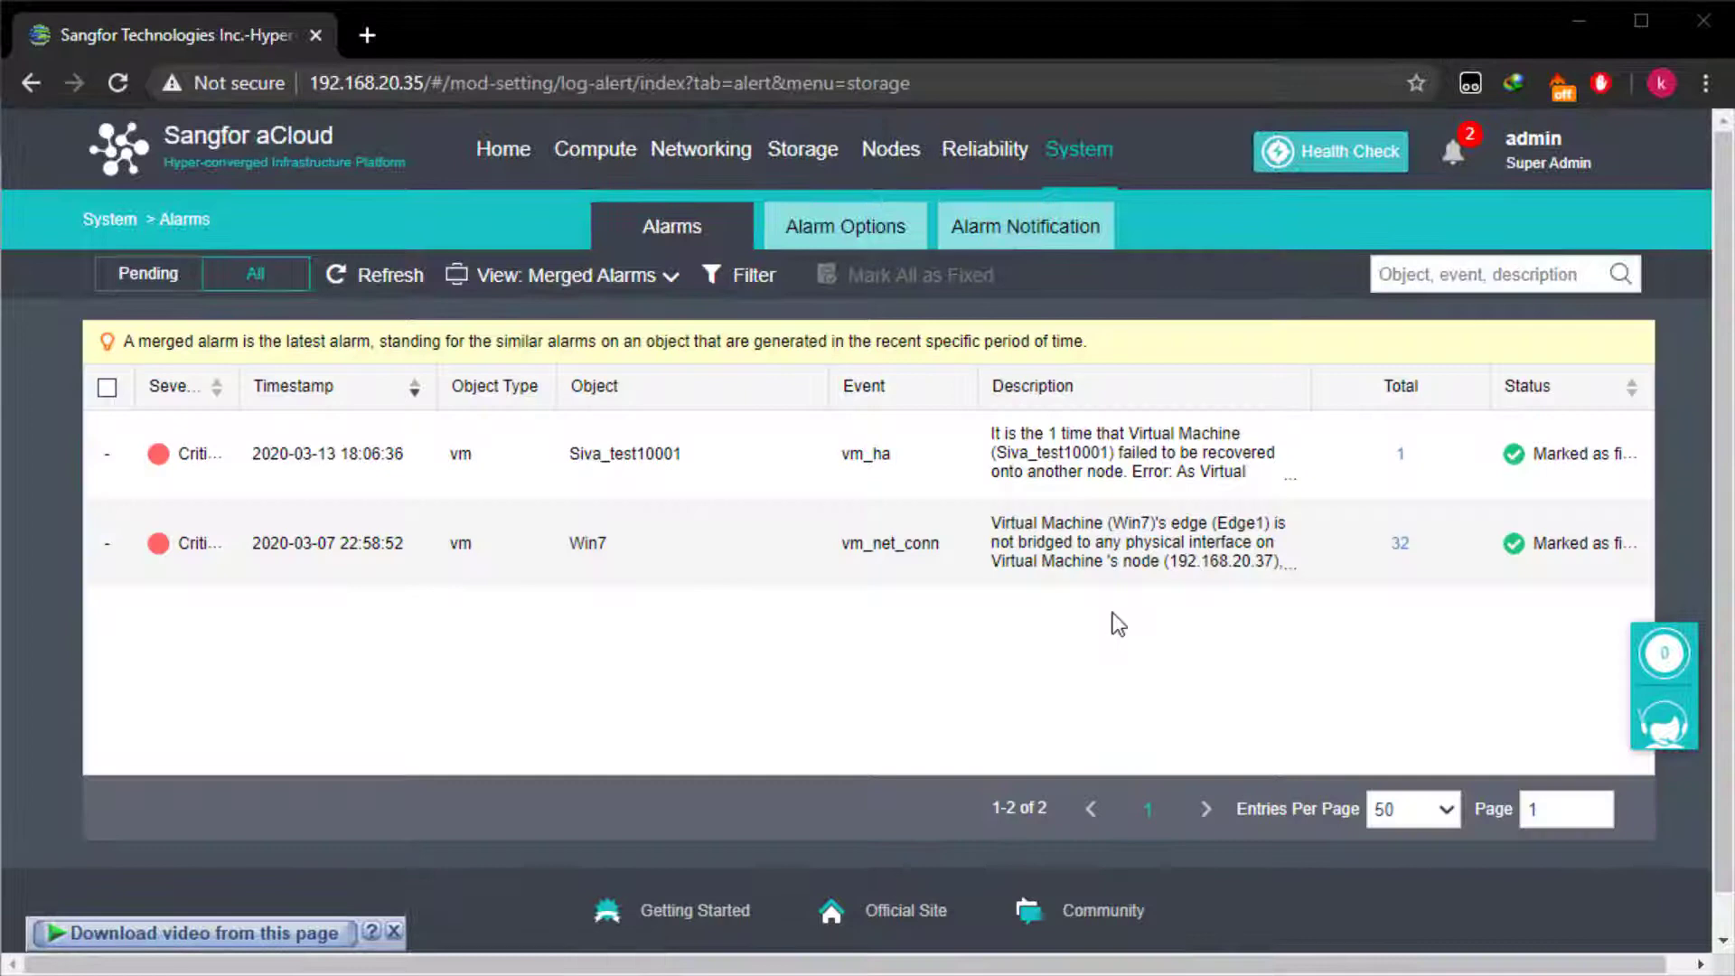
Review Alarm Options events for Node, Virtual Machine, Virtual Network Device and License
click(878, 234)
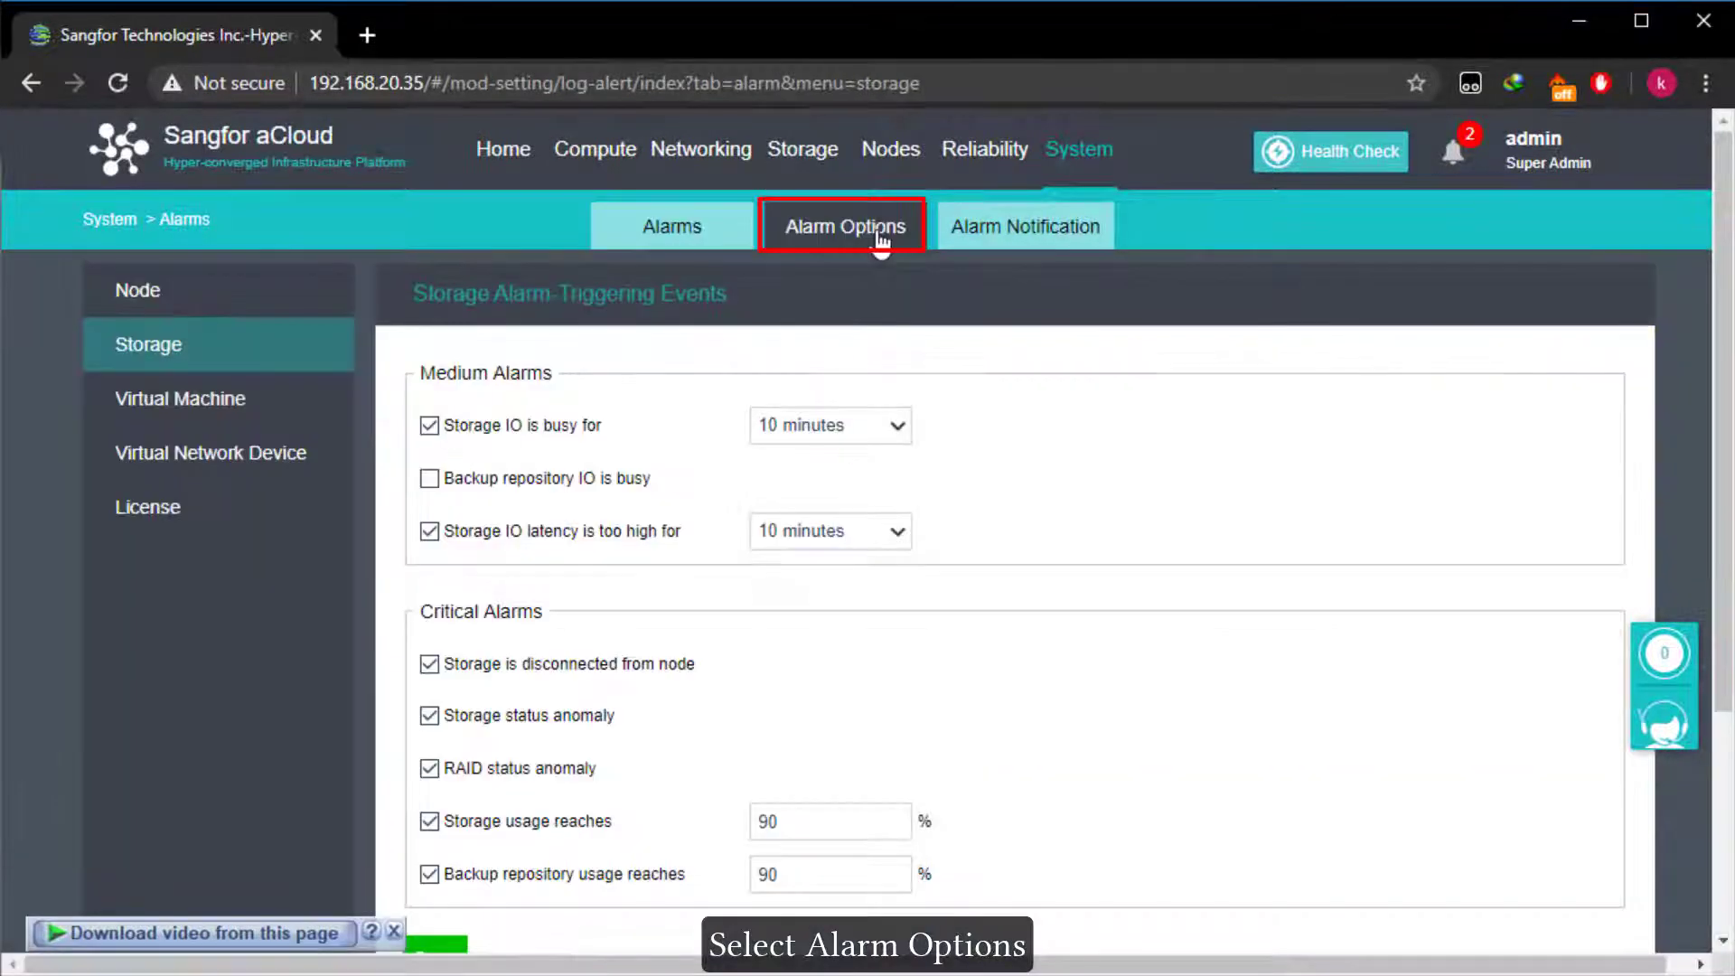
click(261, 310)
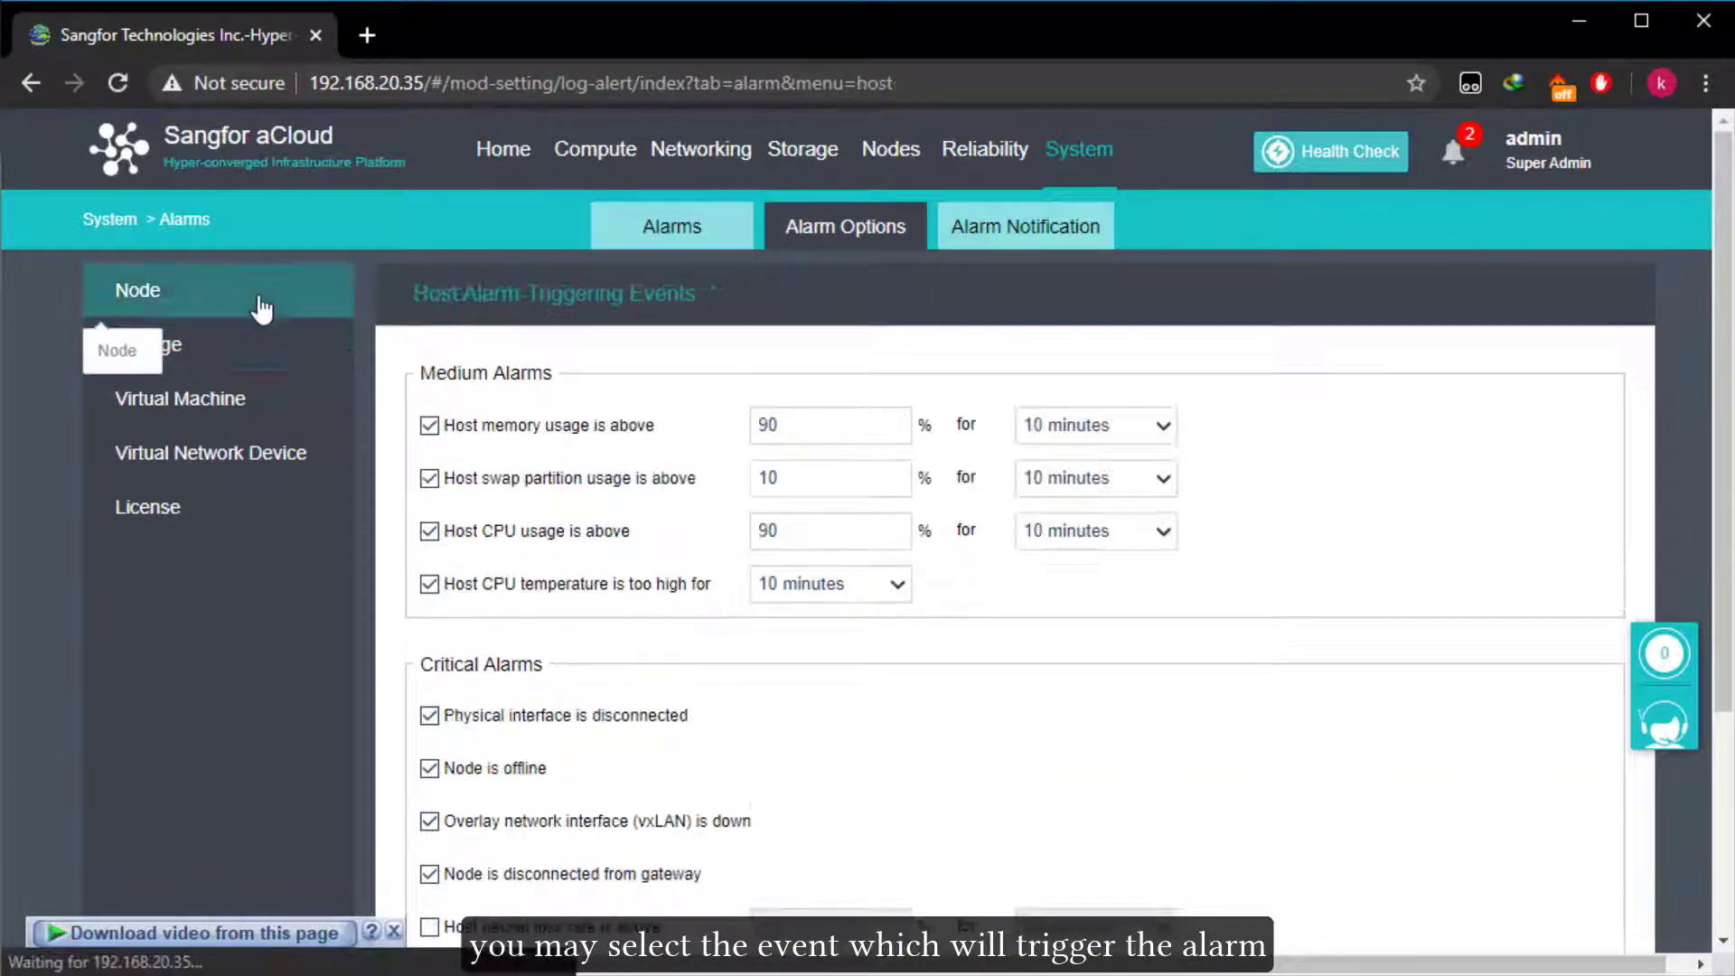
click(232, 411)
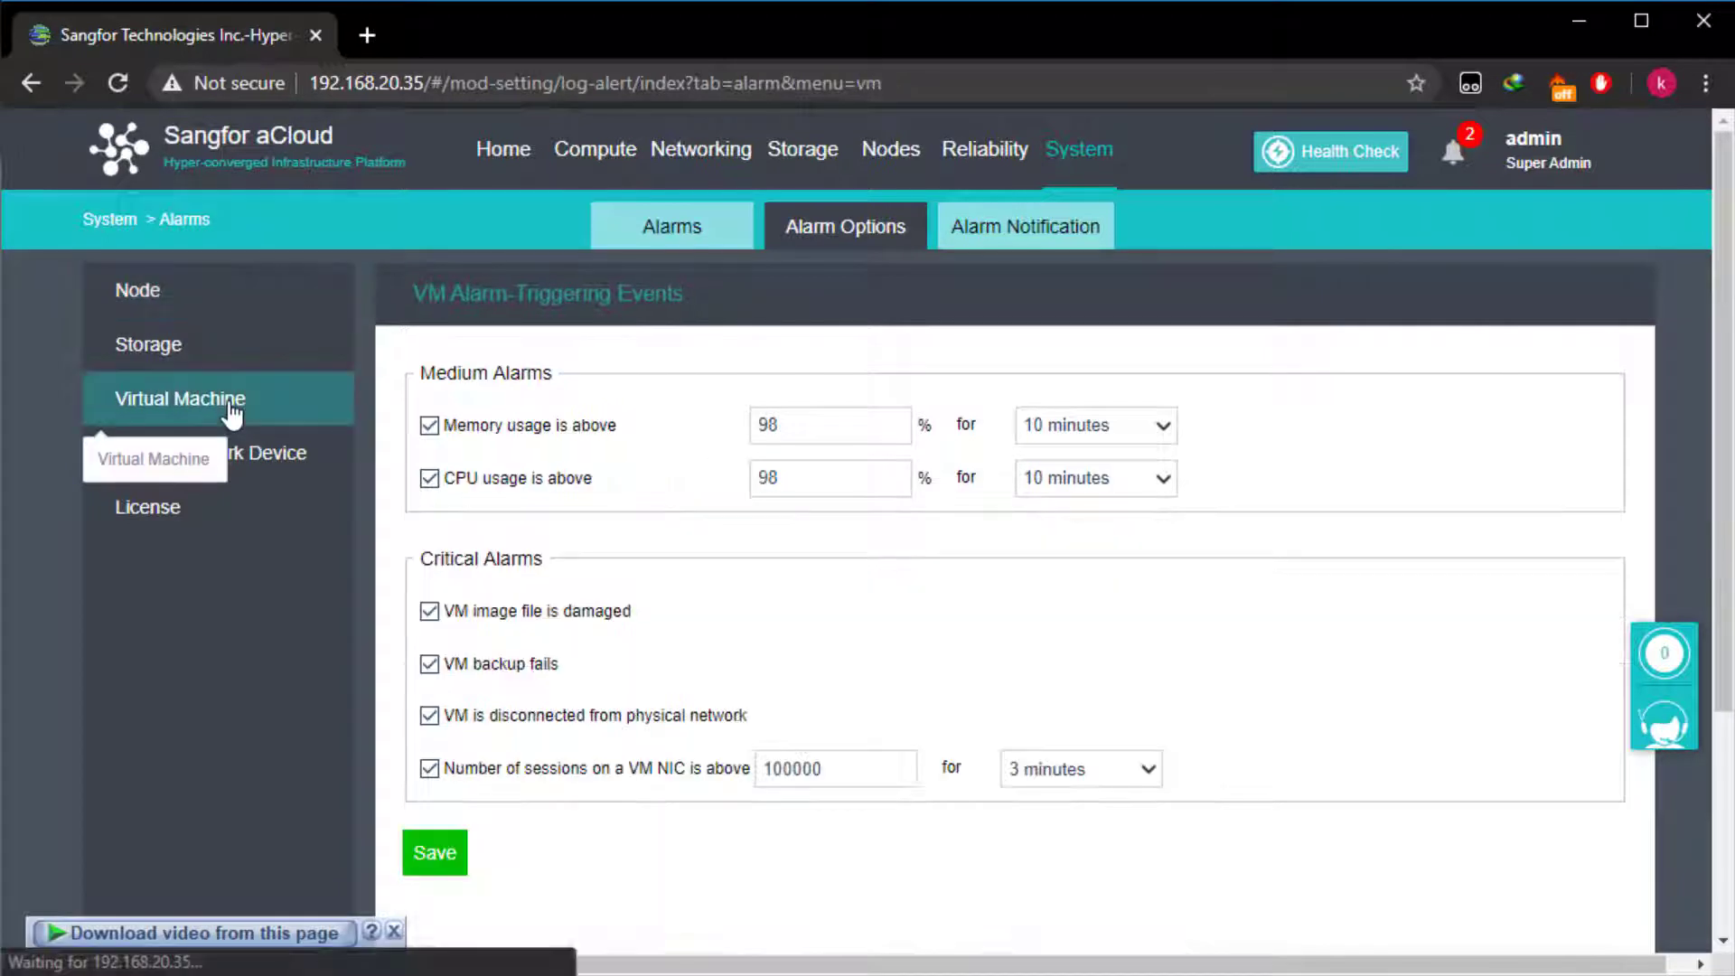
click(232, 461)
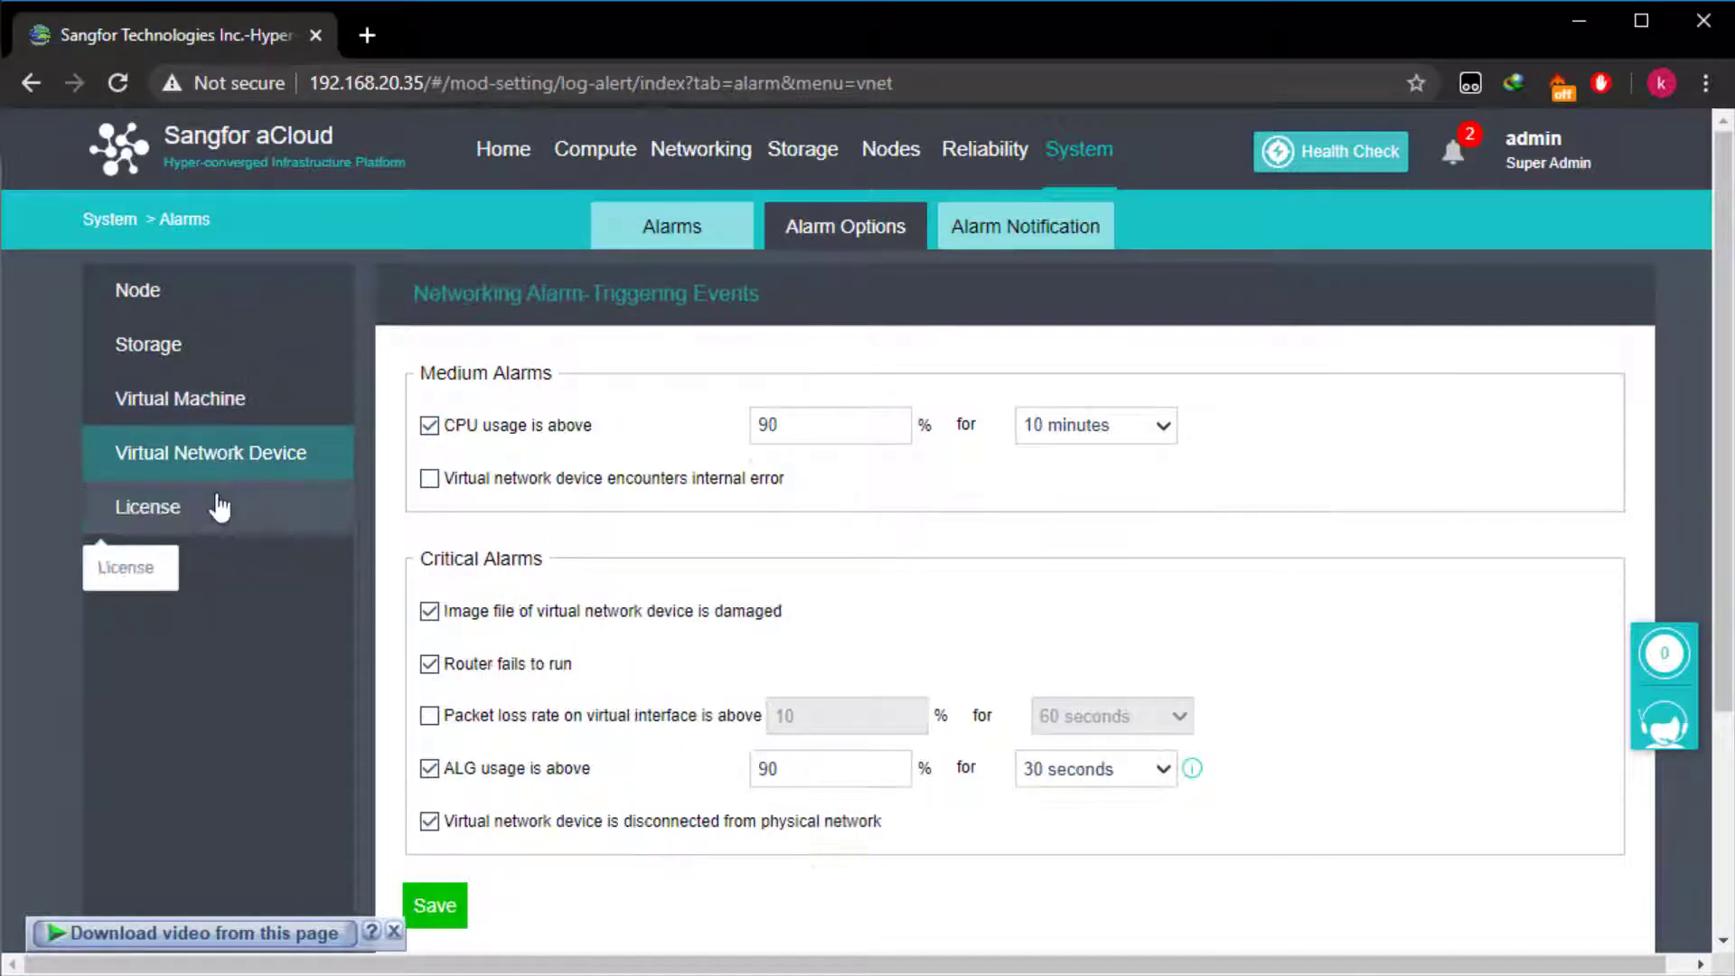
click(220, 509)
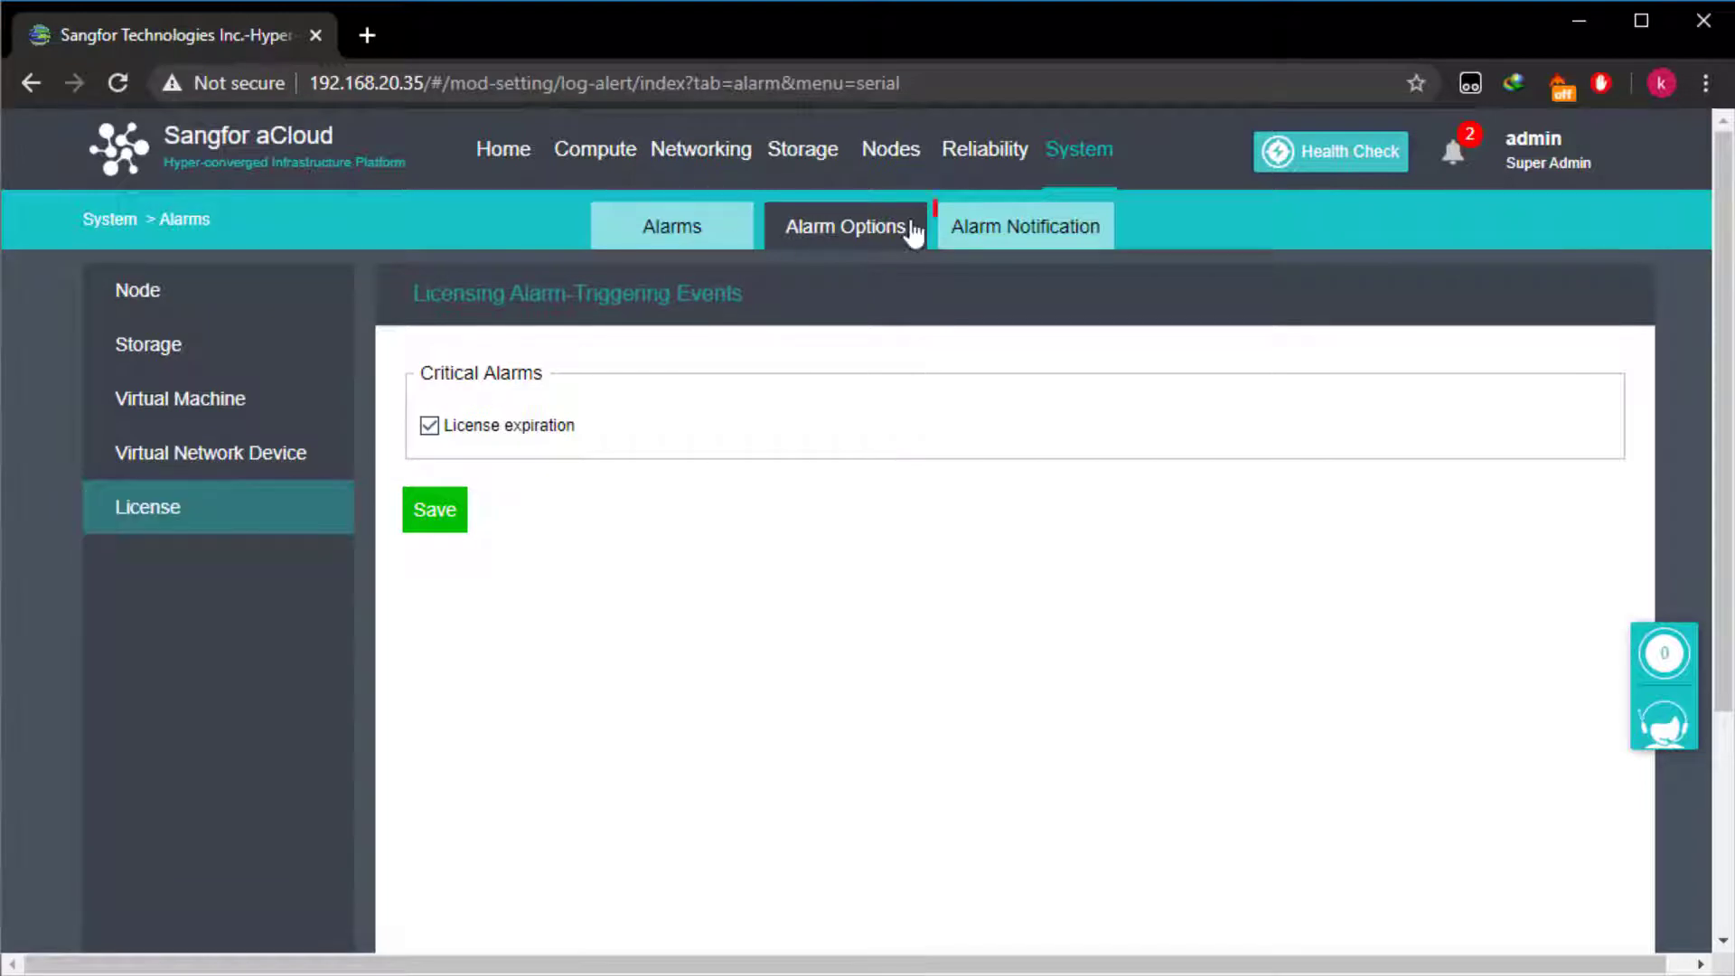
Browse the email and SMS Alarm Notification settings
click(997, 226)
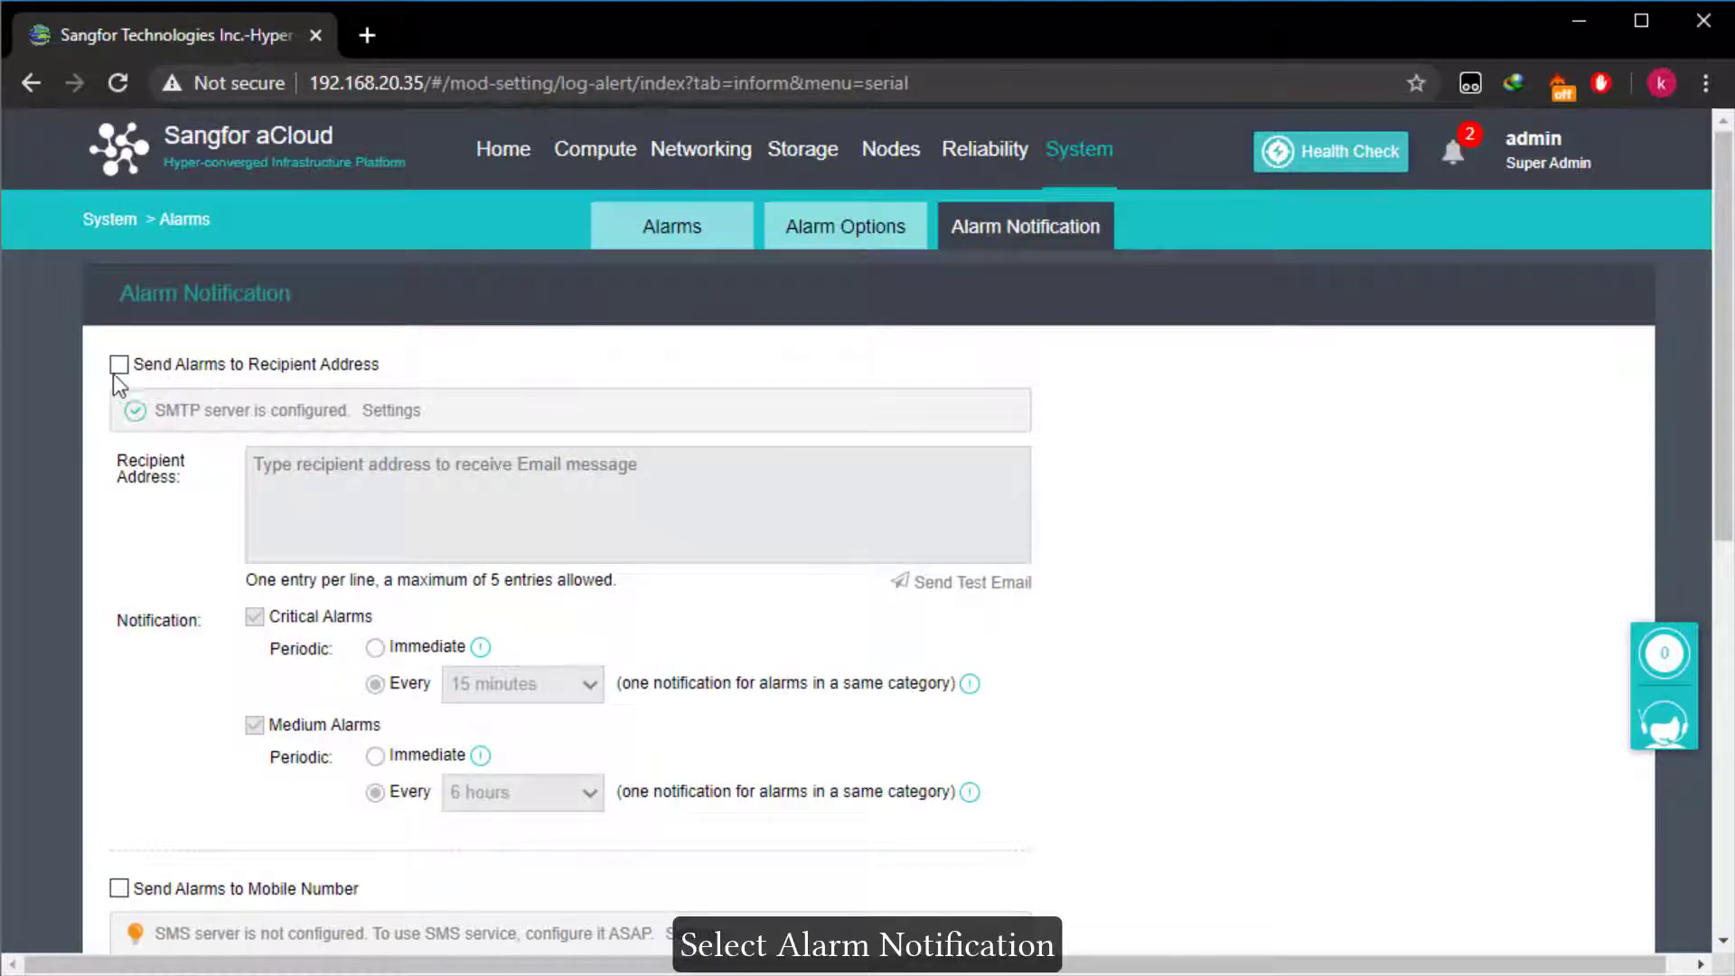
scroll(127, 370, down, 6)
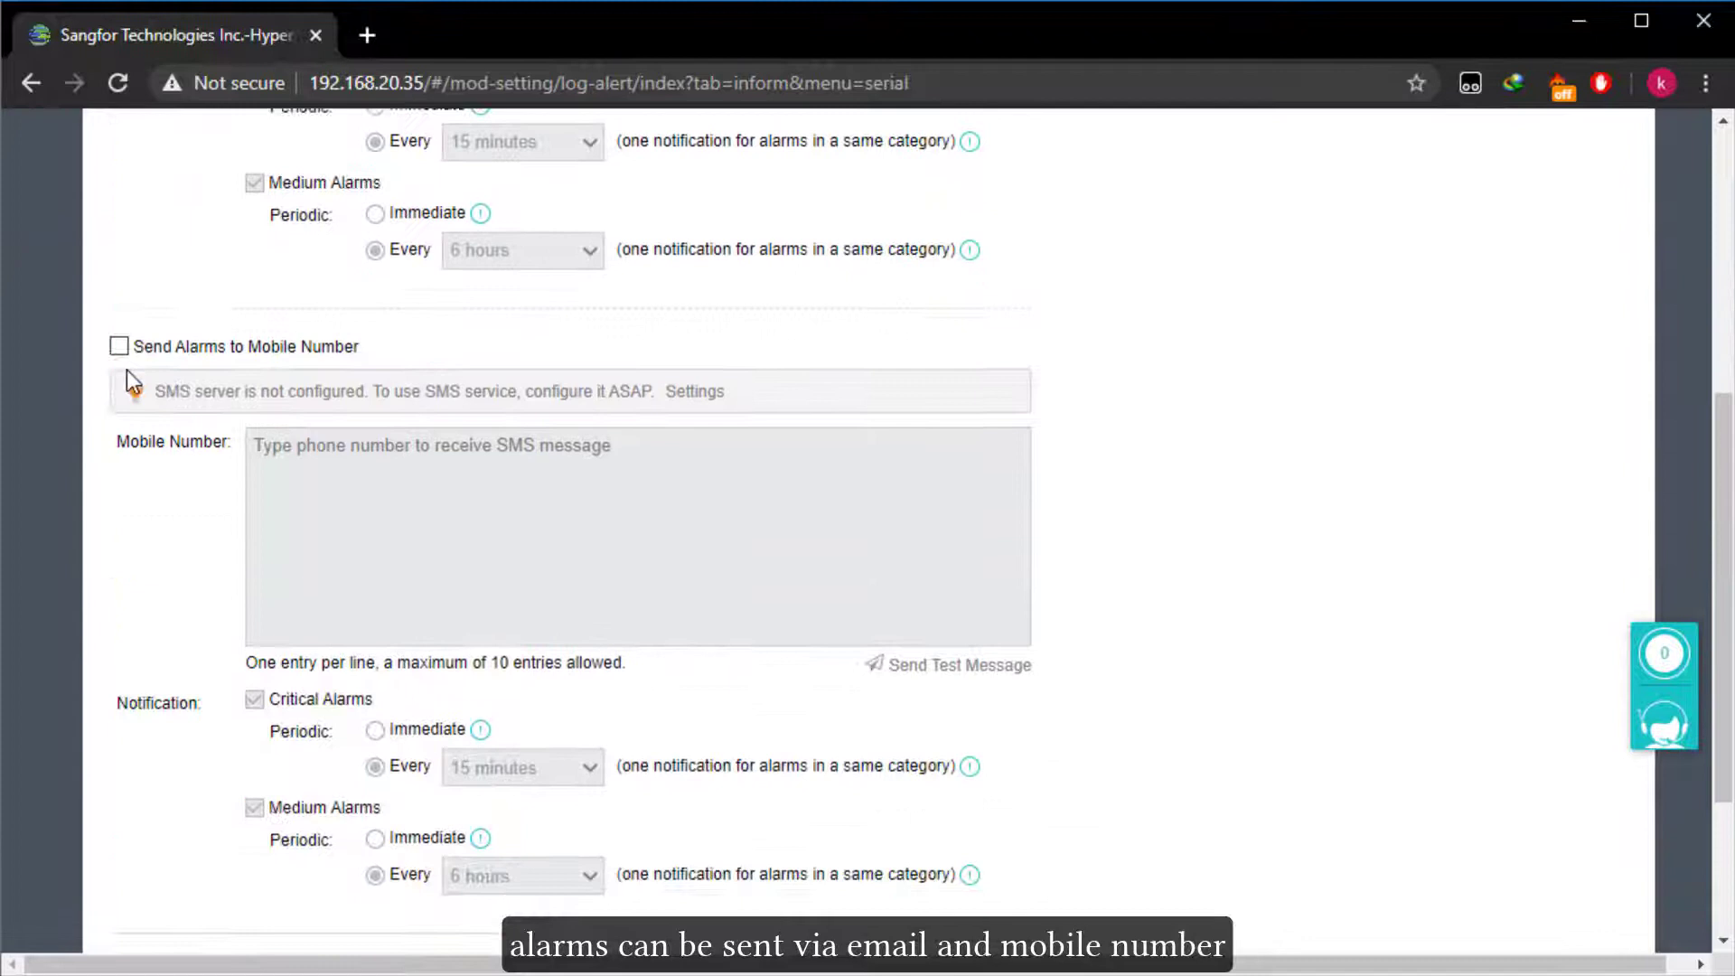
scroll(126, 370, down, 2)
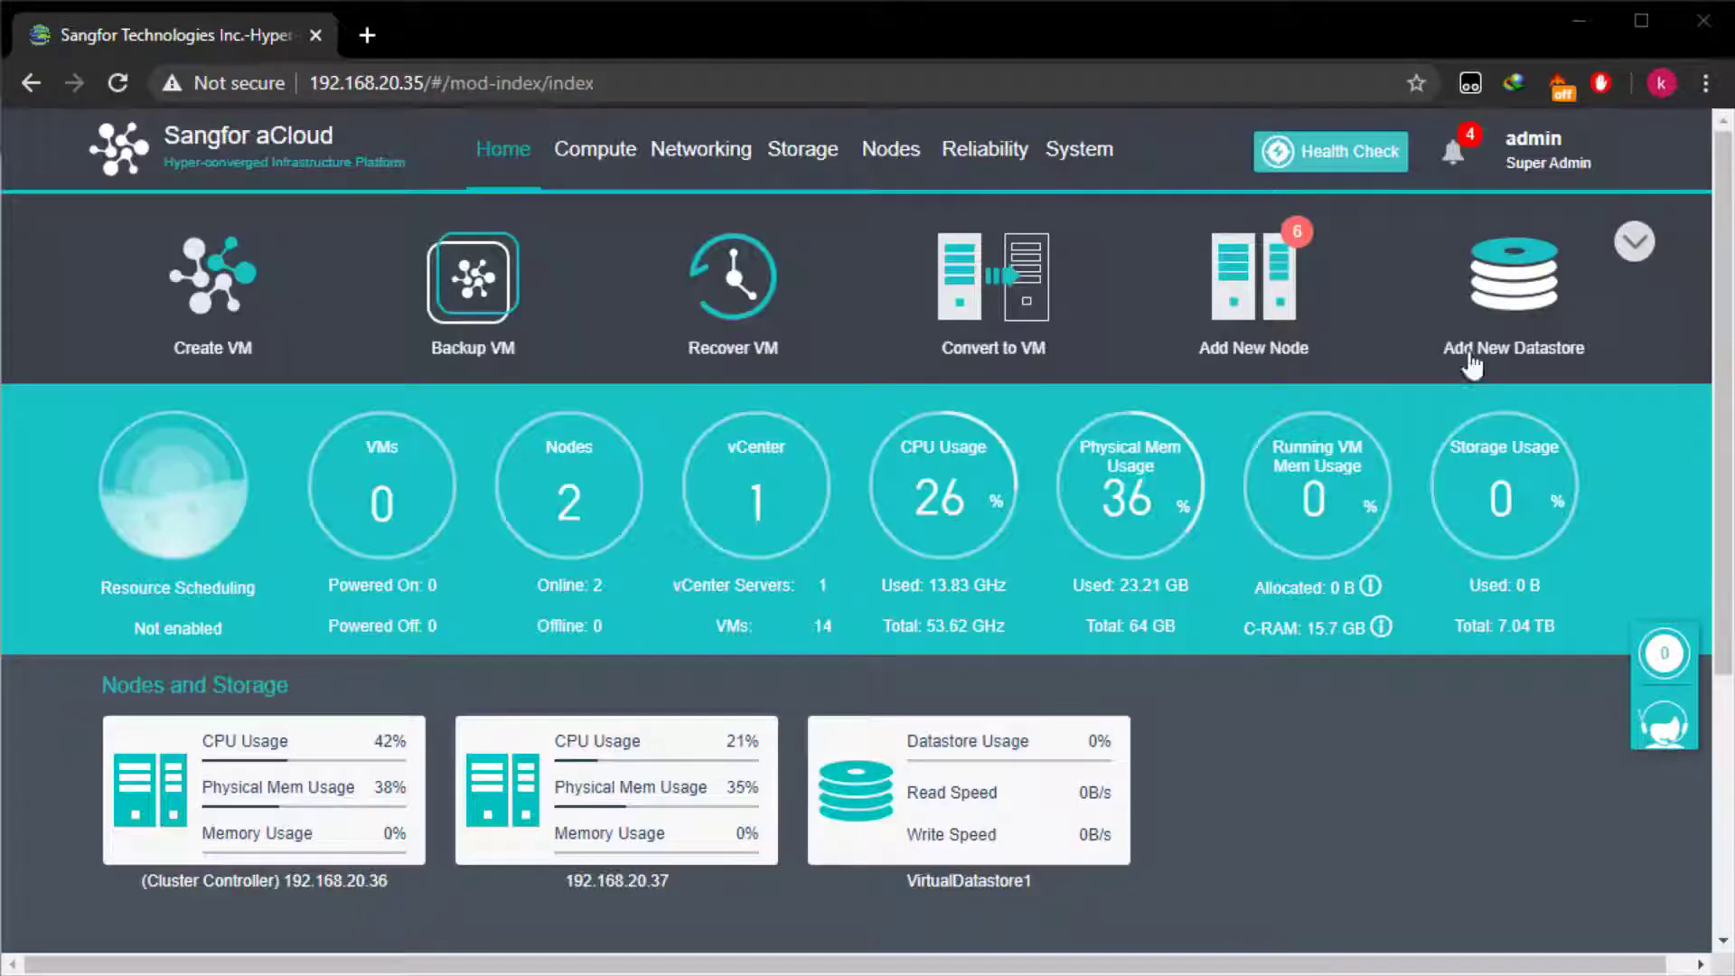
Show the list of recent alarms from the alarm bell on Home
click(1455, 155)
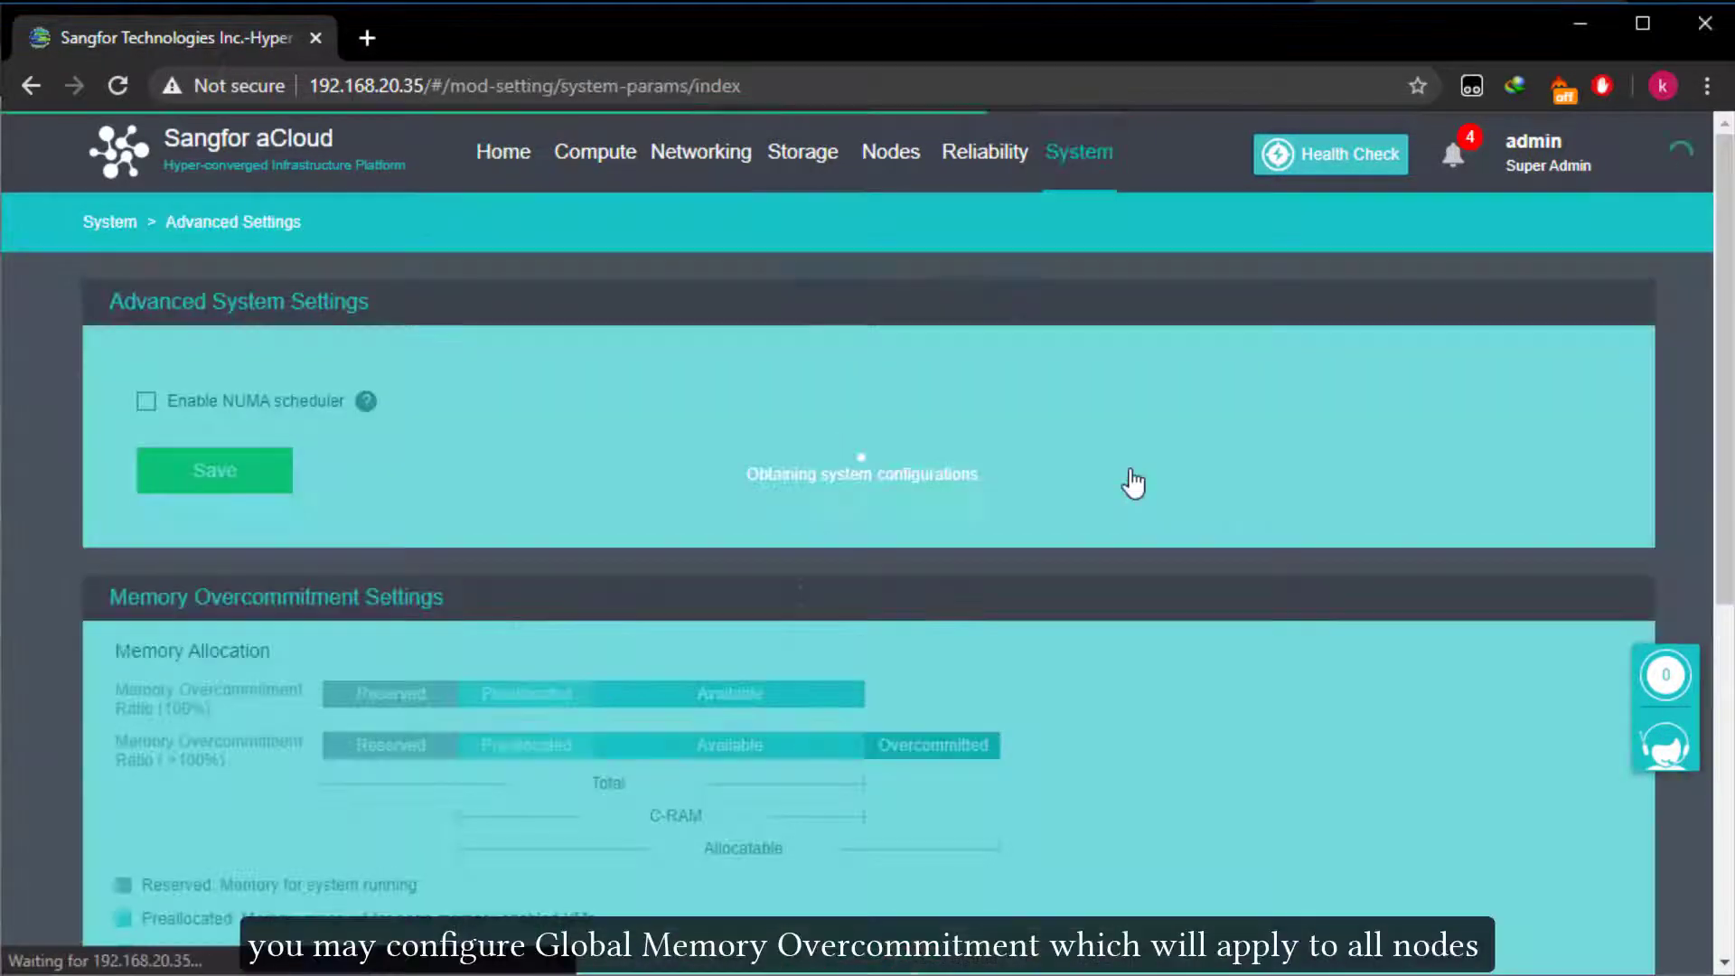
Save a 120% global memory overcommitment ratio after briefly trying 140% on node 192.168.20.36
scroll(1132, 488, down, 6)
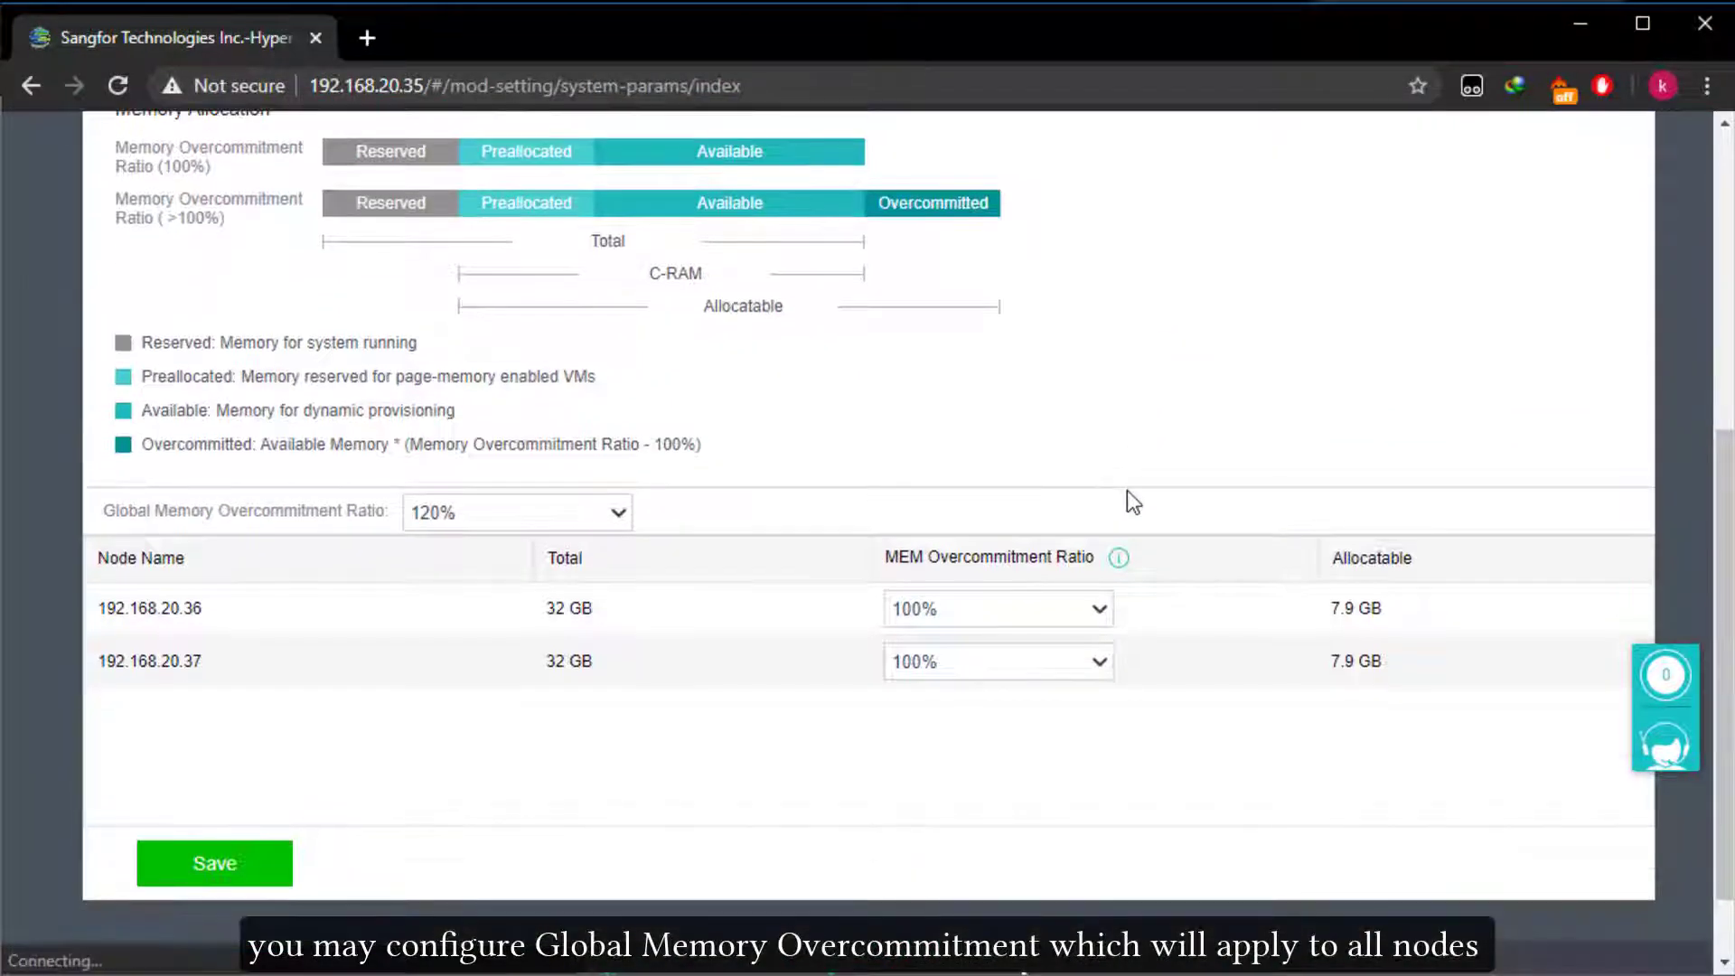
click(617, 516)
click(507, 590)
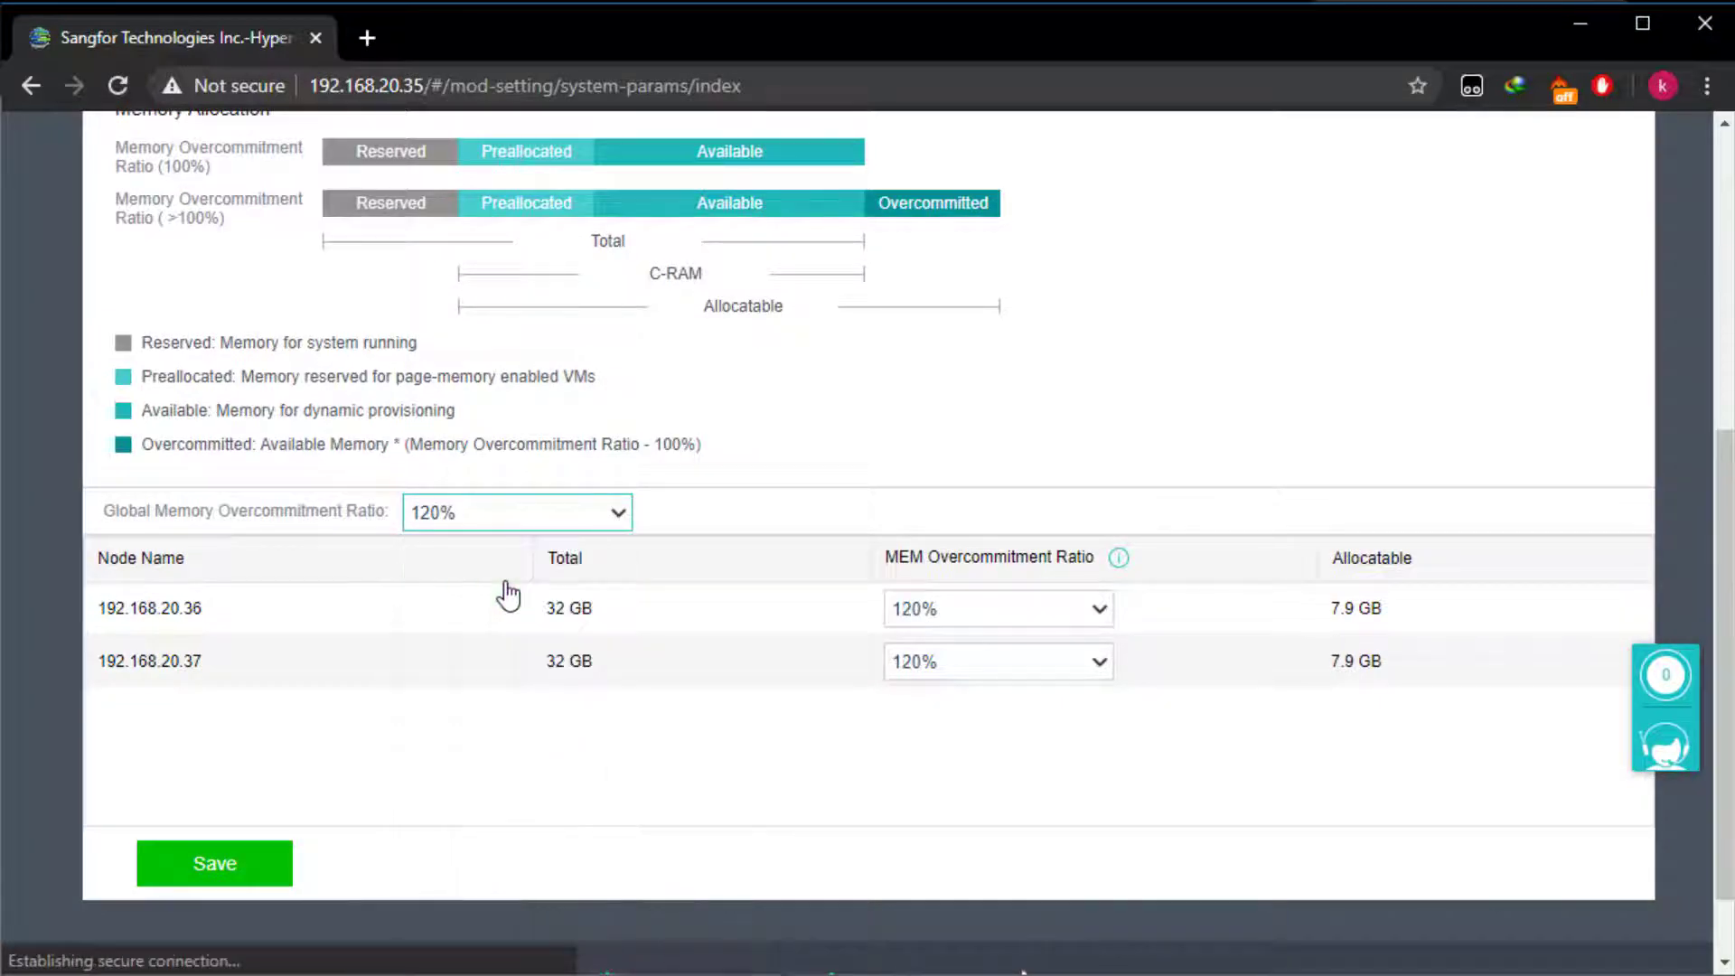
click(1074, 612)
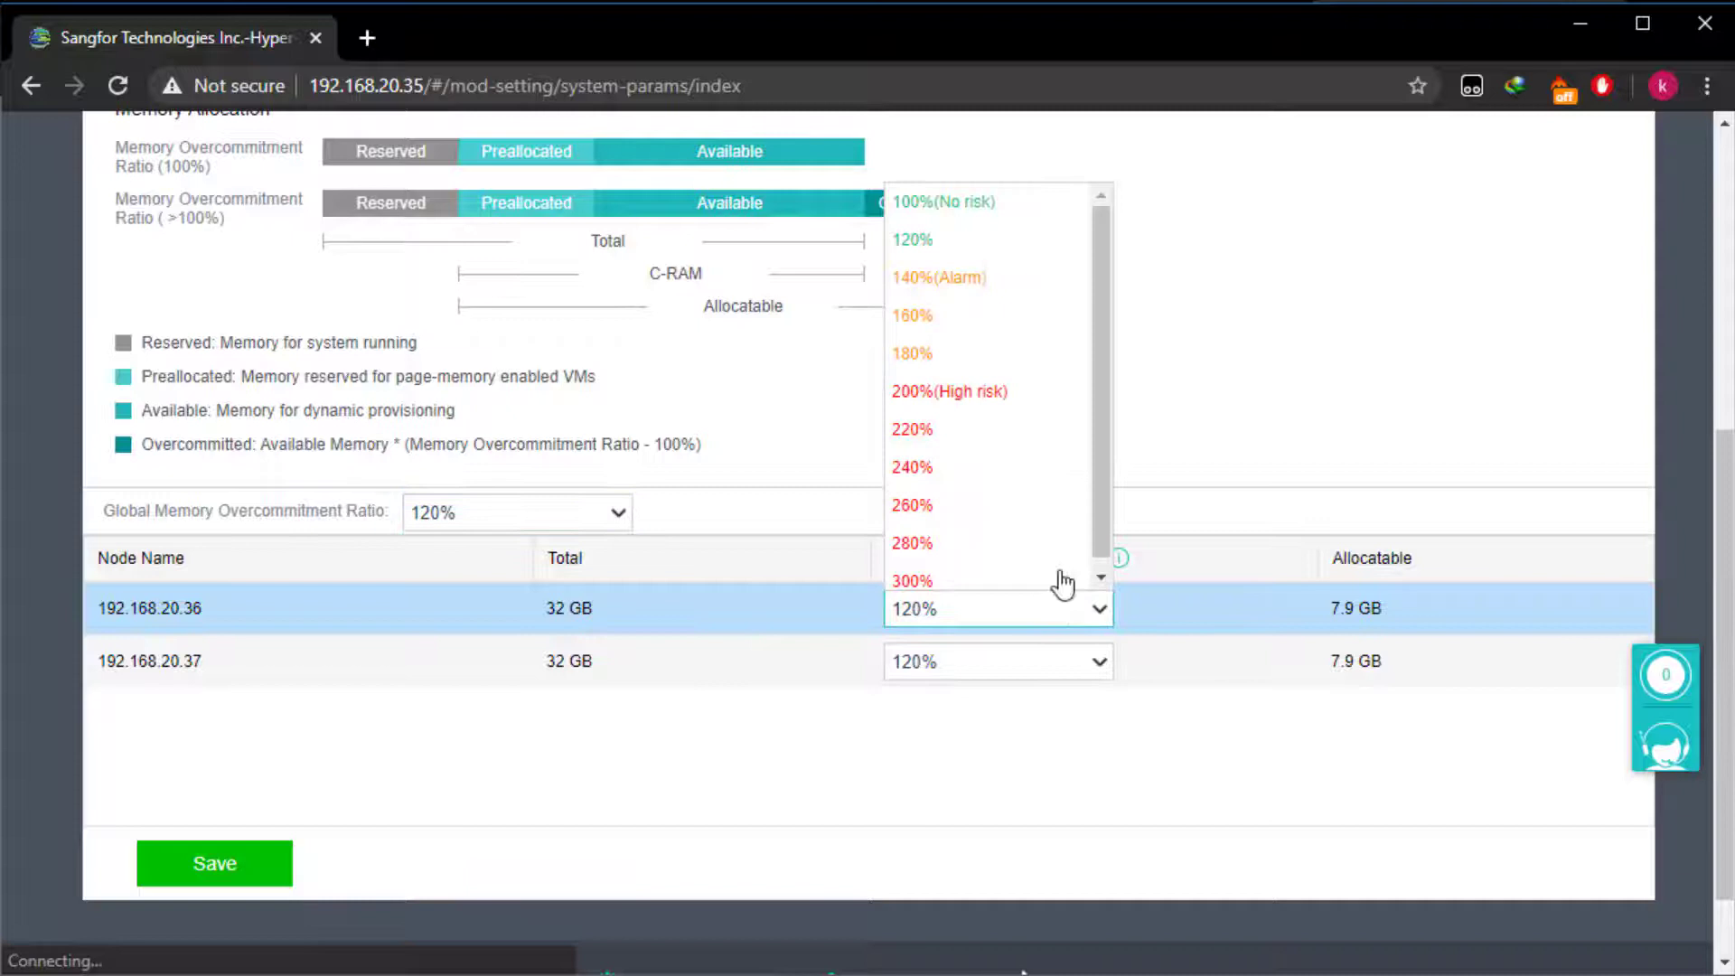
click(993, 278)
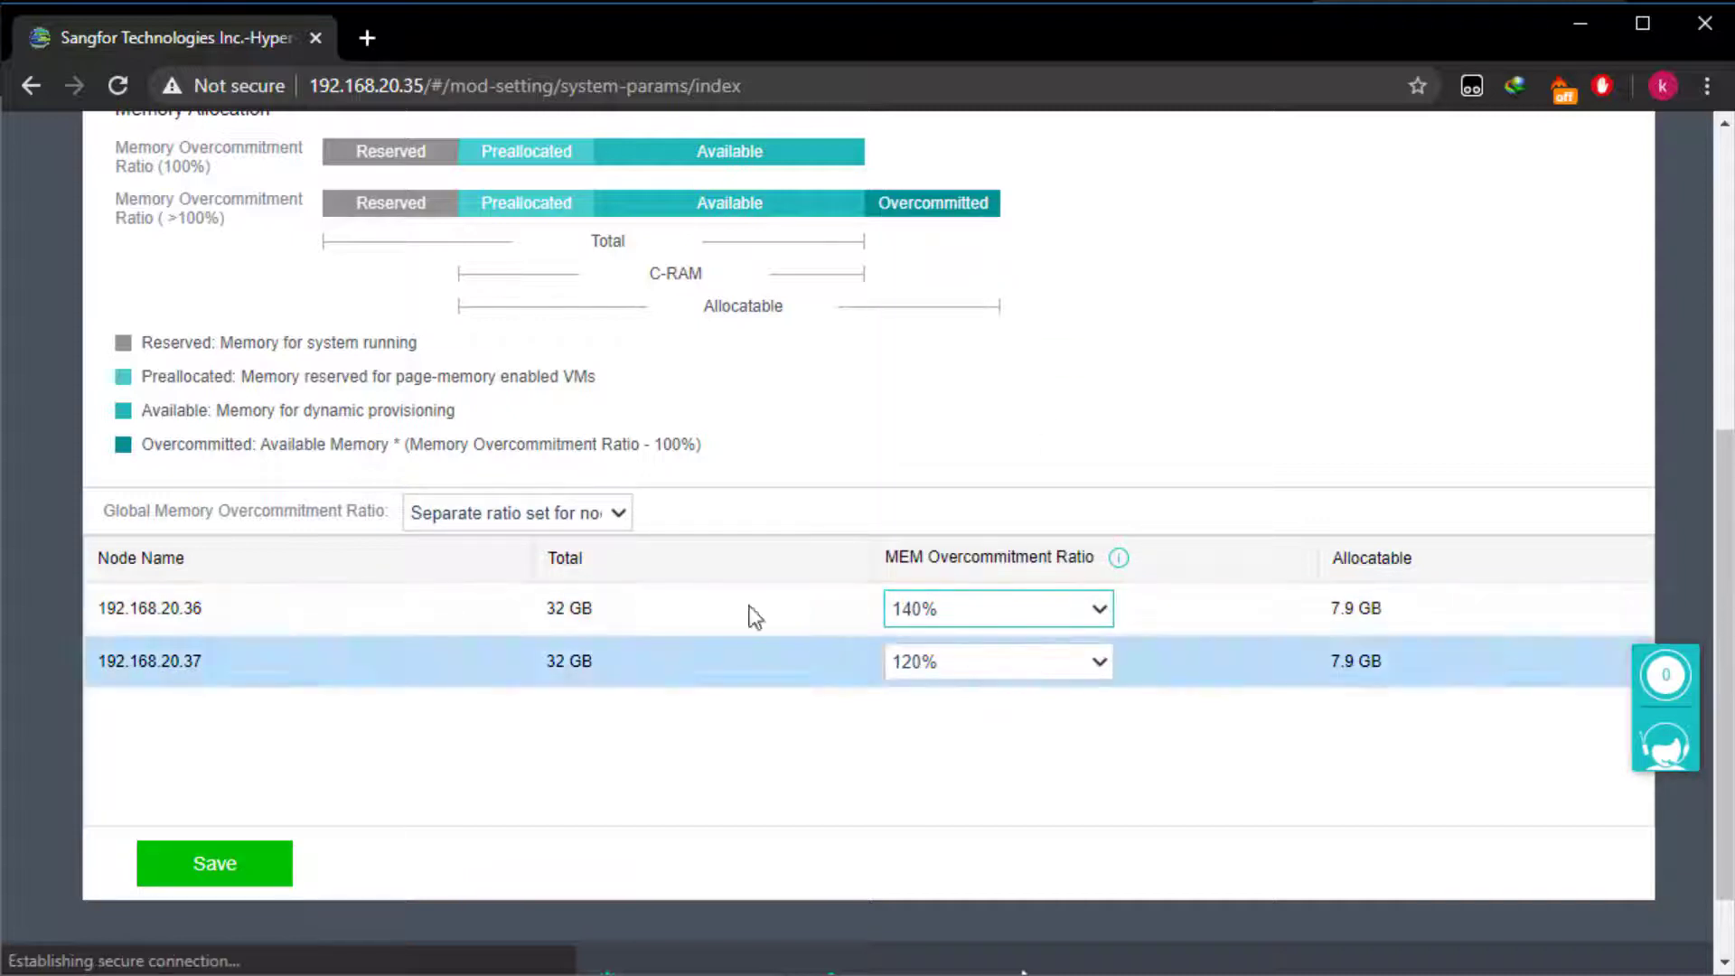
click(575, 513)
click(511, 595)
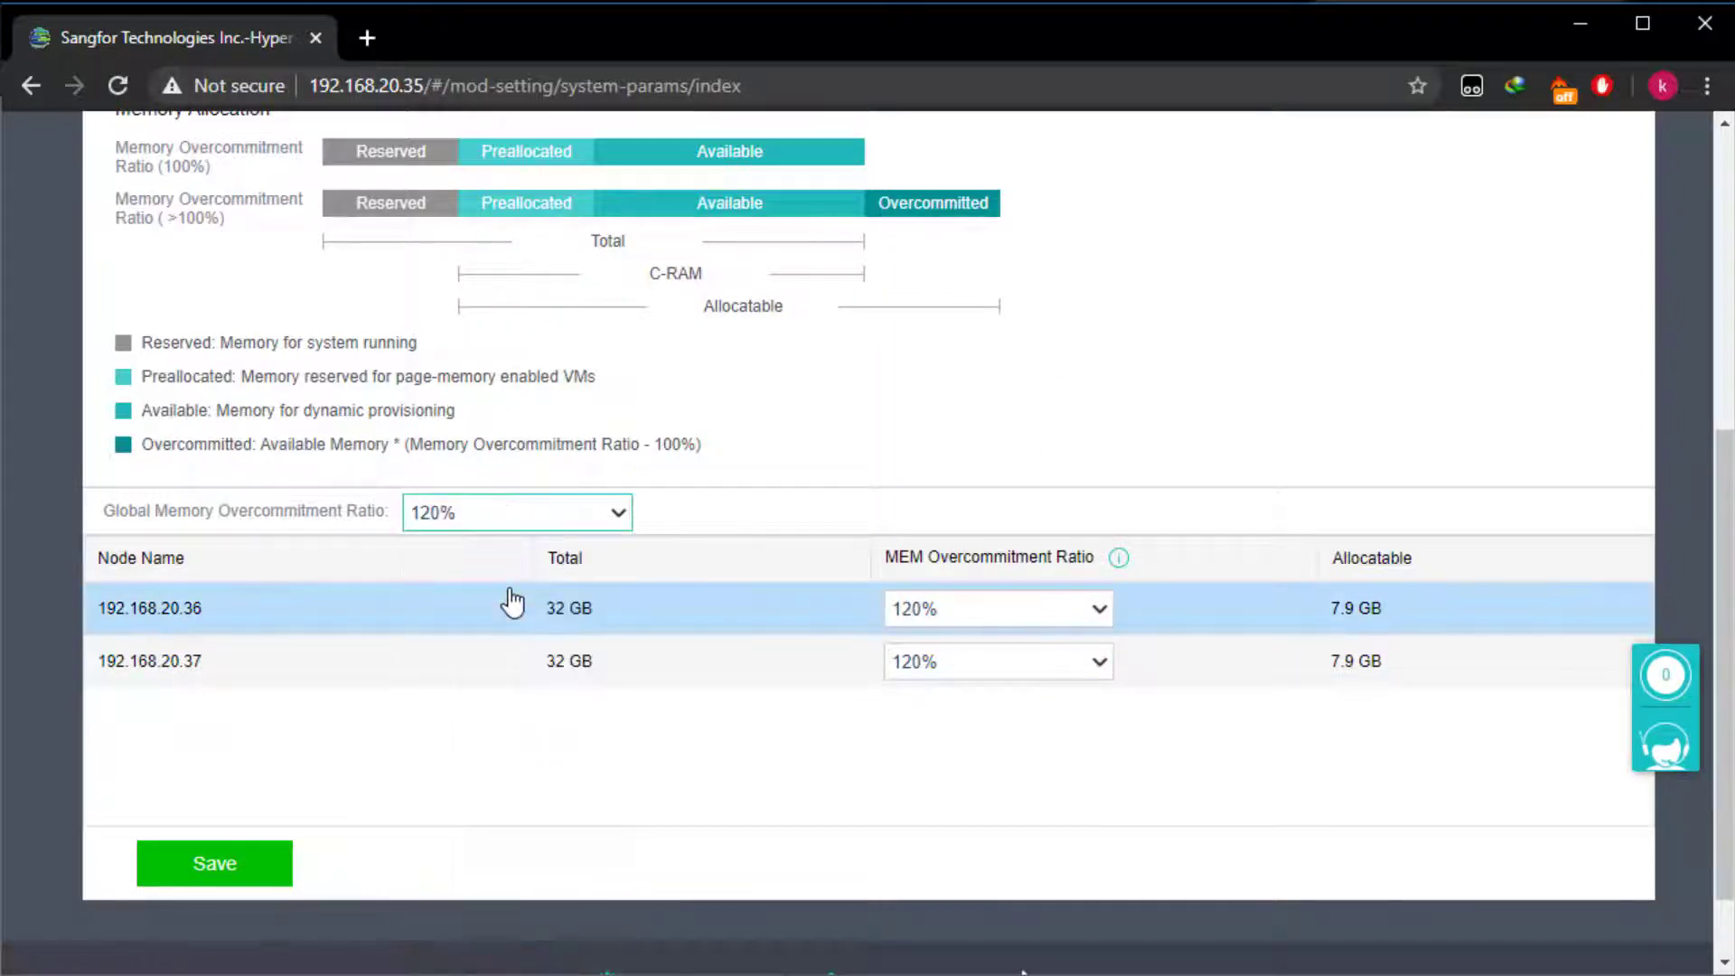
click(224, 870)
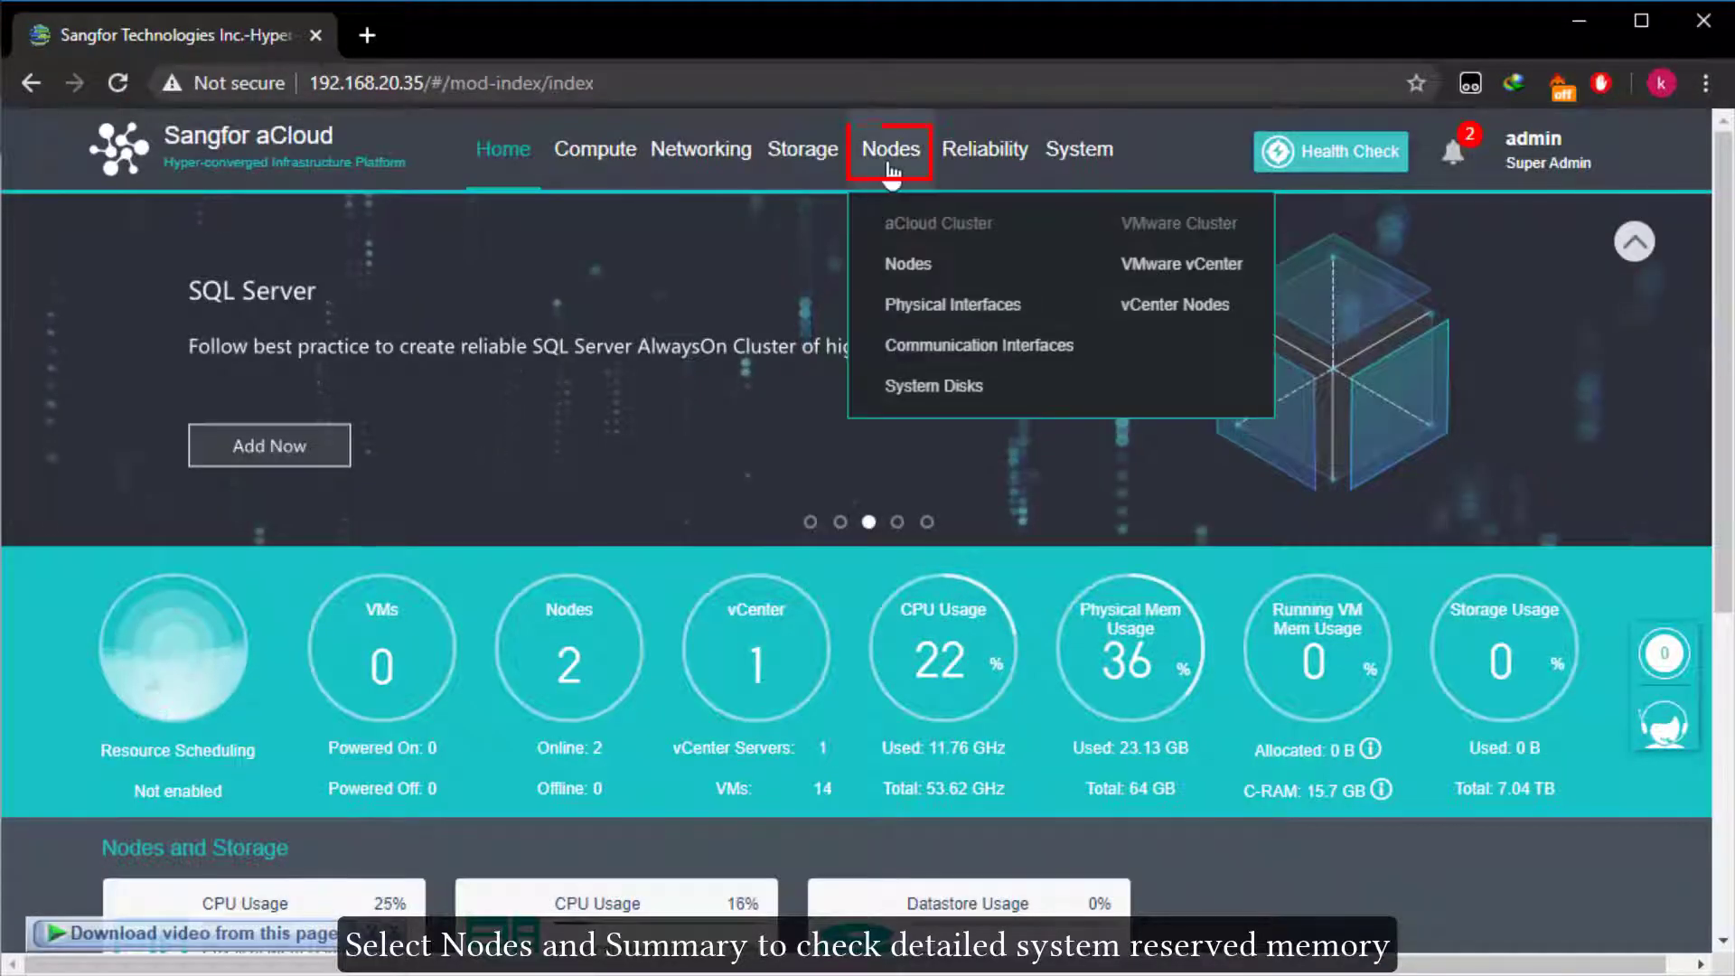
Open the cluster controller node 192.168.20.36's Summary and show its reserved memory breakdown
click(891, 150)
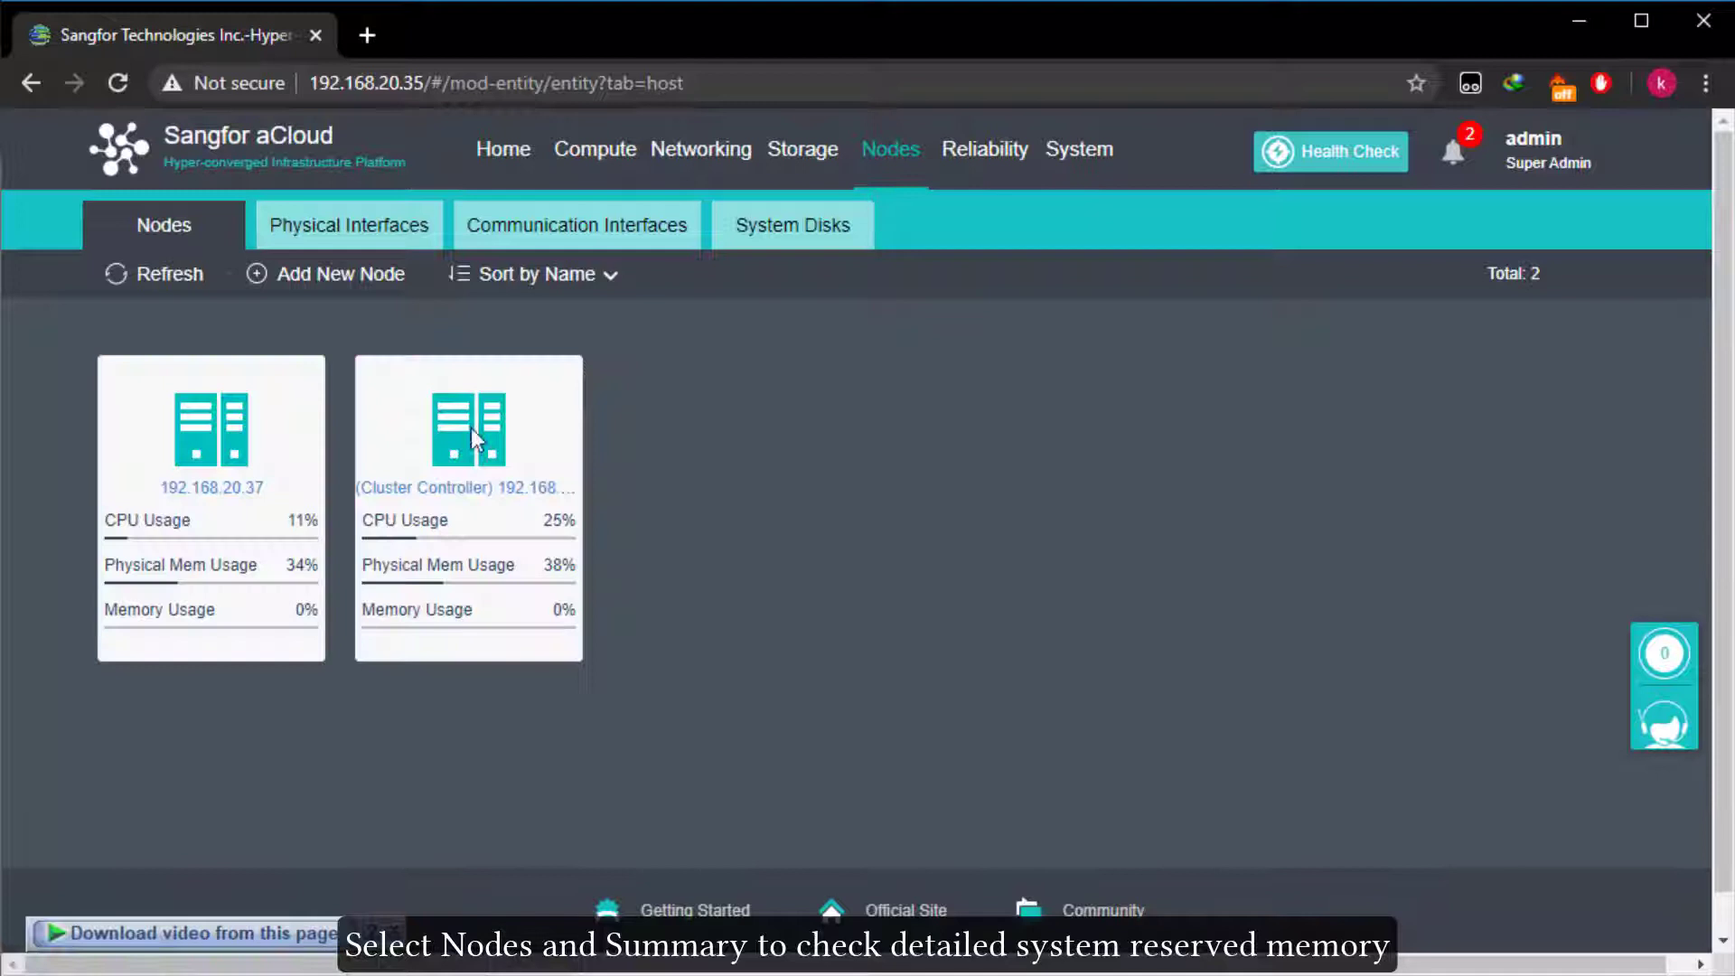
click(418, 617)
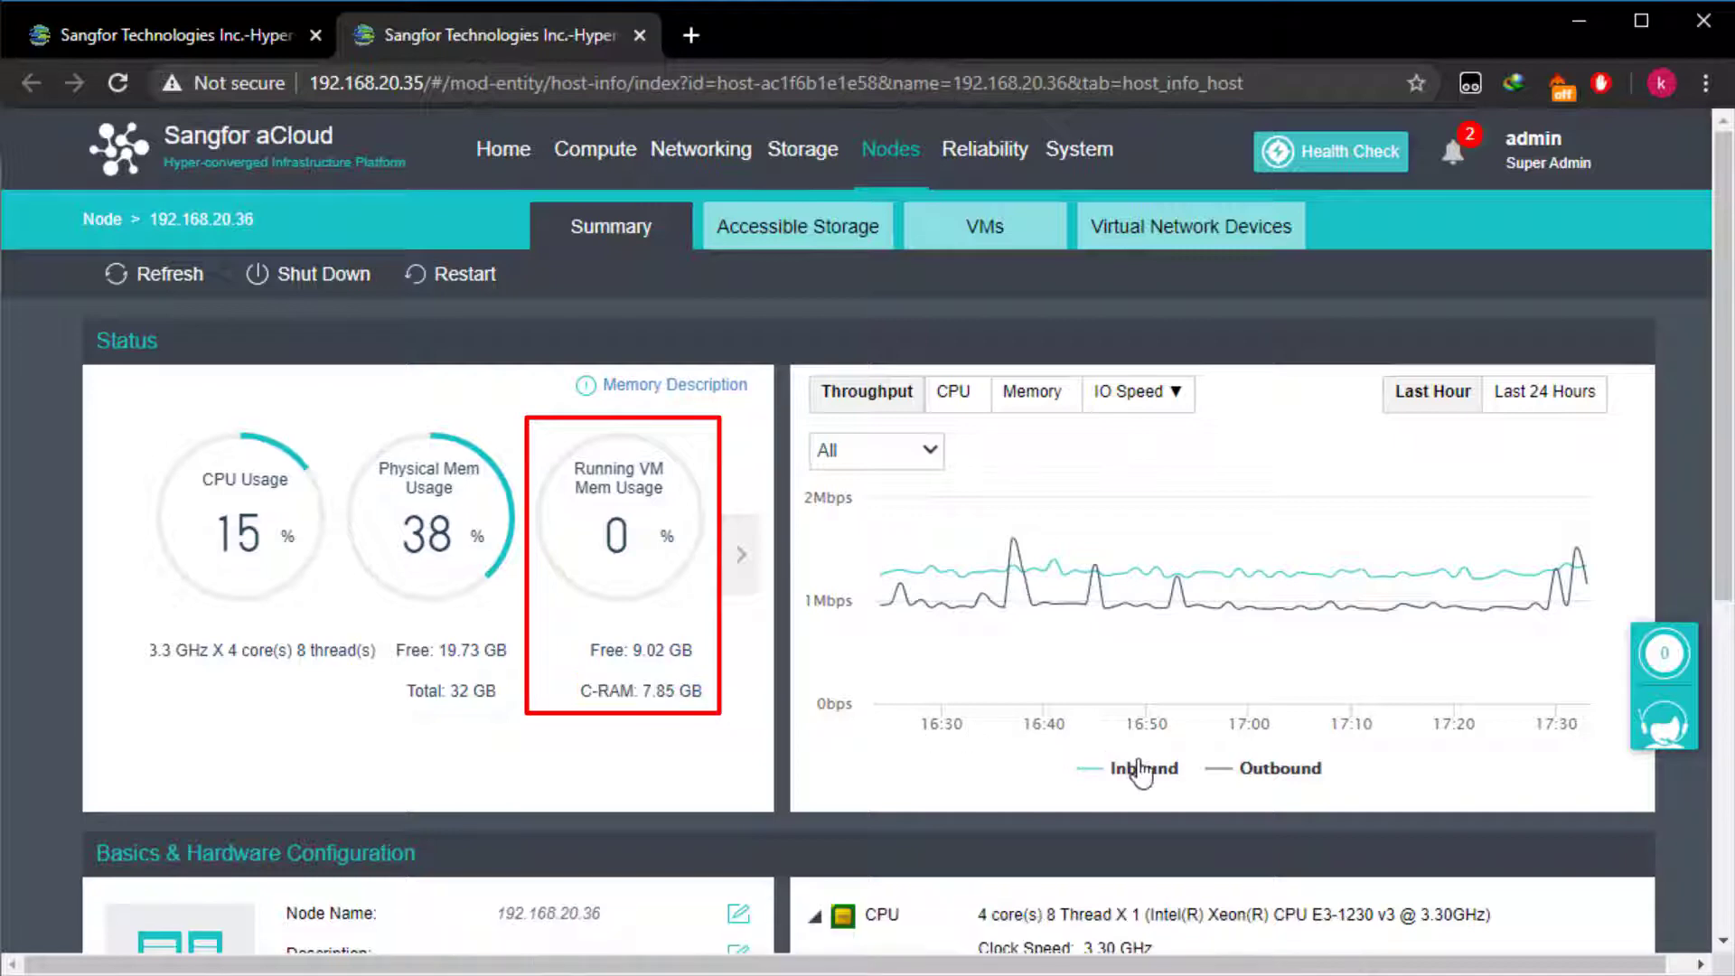
scroll(1209, 787, down, 5)
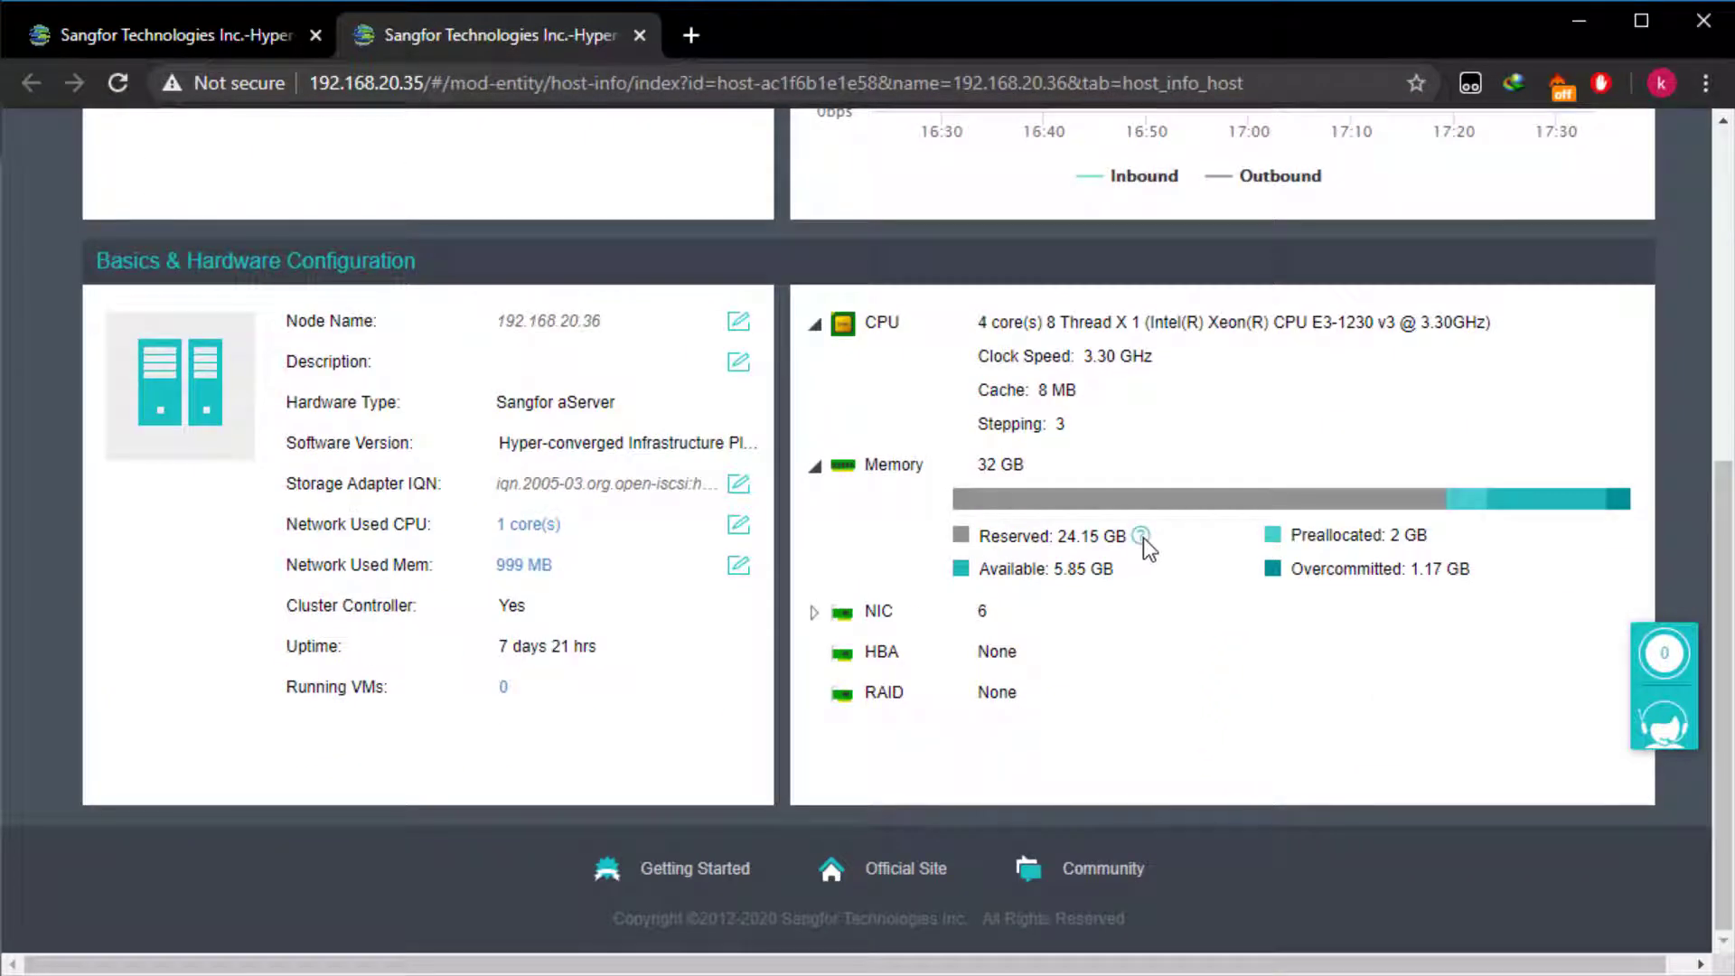
mouse_move(1143, 539)
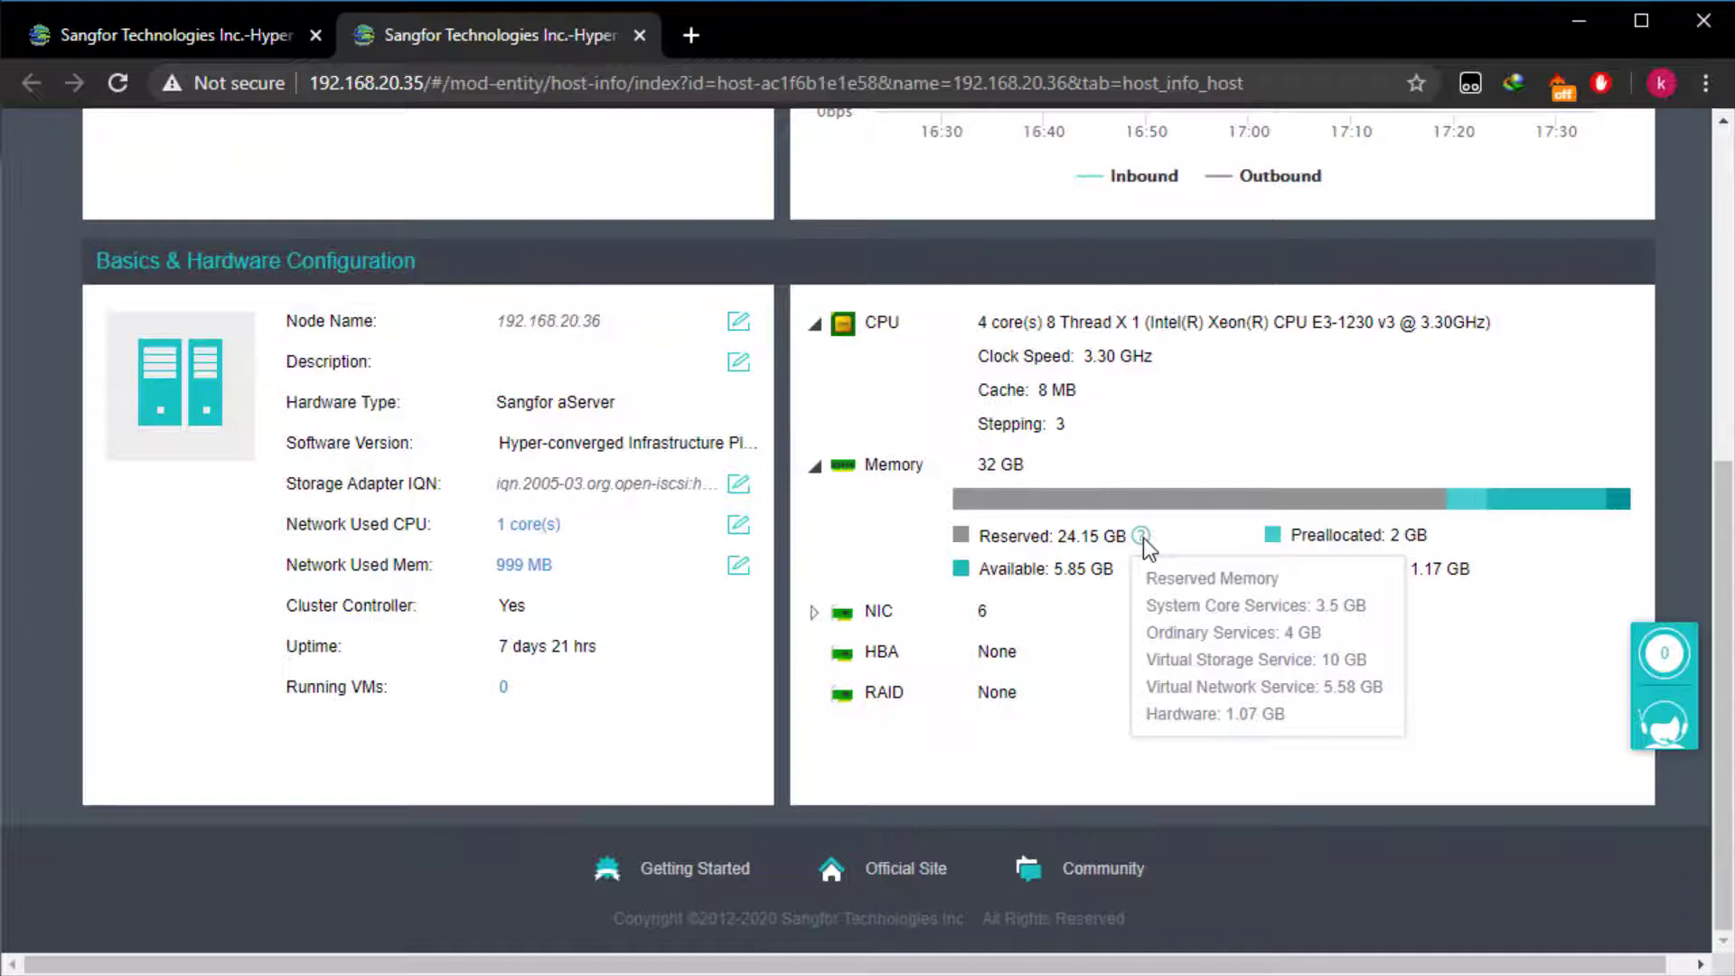